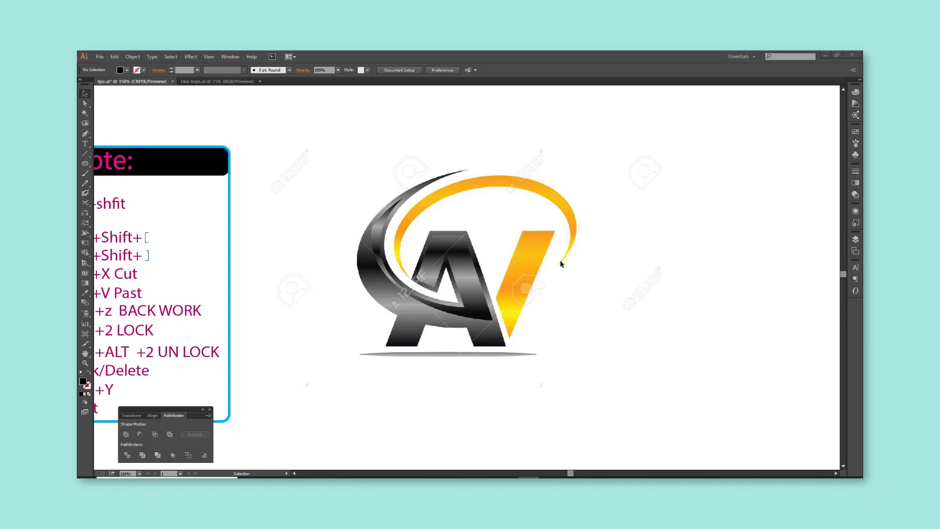
# Step: Draw an ellipse over the logo, then flatten and tilt it toward the orange swoosh
pyautogui.moveTo(524, 304); pyautogui.dragTo(620, 403)
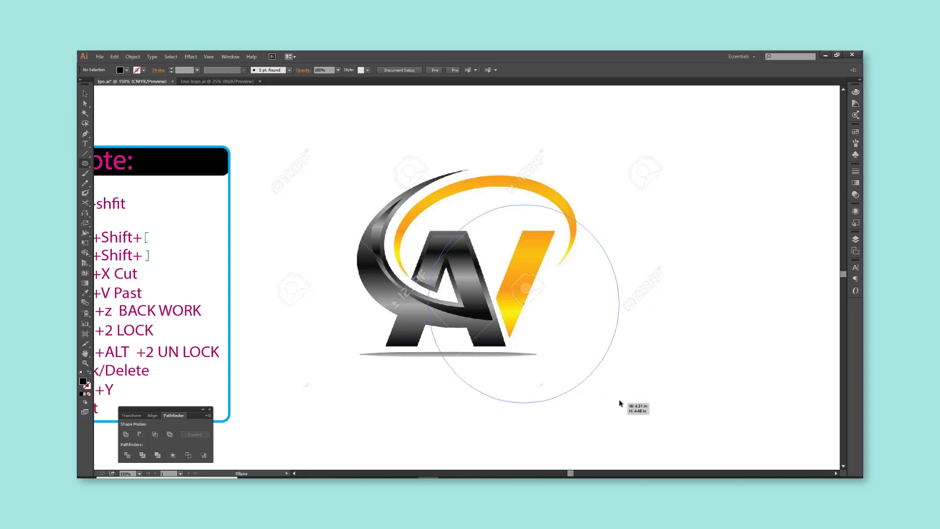
pyautogui.moveTo(493, 211); pyautogui.dragTo(457, 192)
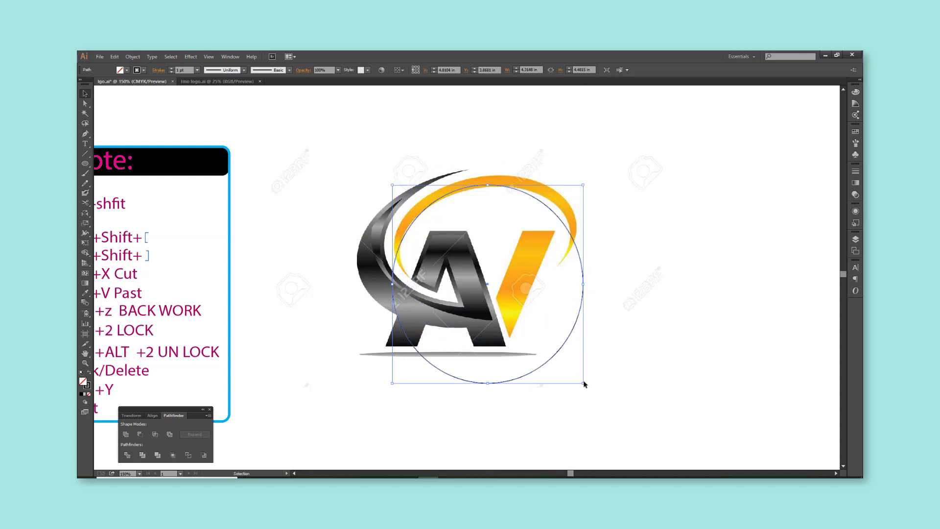
pyautogui.moveTo(584, 381); pyautogui.dragTo(573, 283)
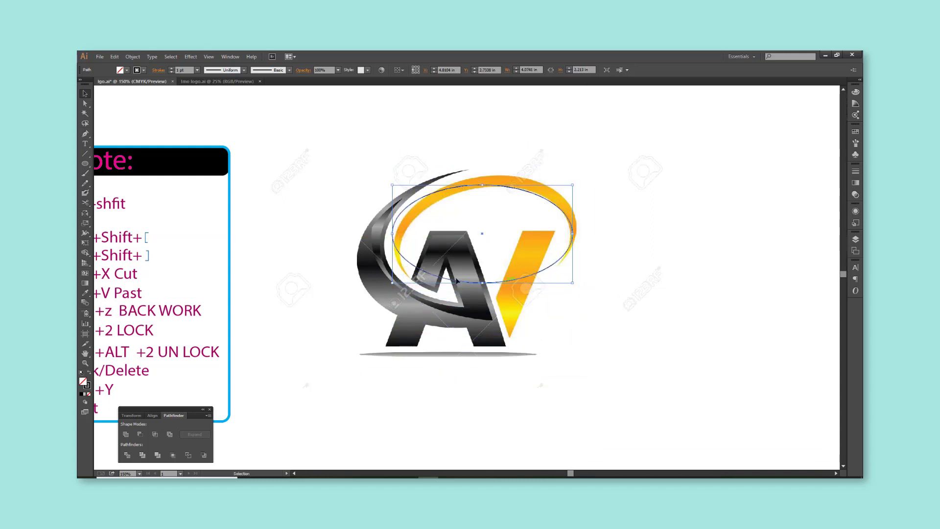
pyautogui.moveTo(393, 234); pyautogui.dragTo(404, 234)
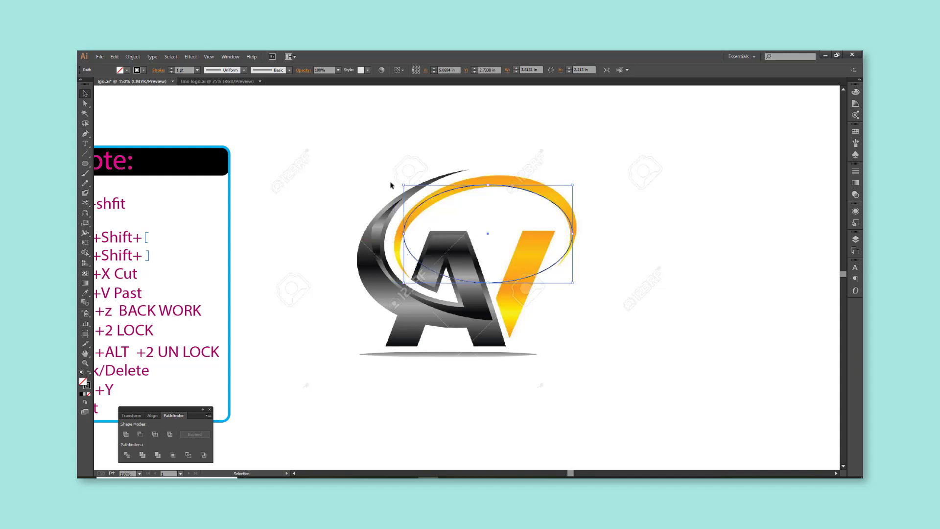
pyautogui.moveTo(404, 182); pyautogui.dragTo(416, 172)
pyautogui.hotkey('ctrl', '+')
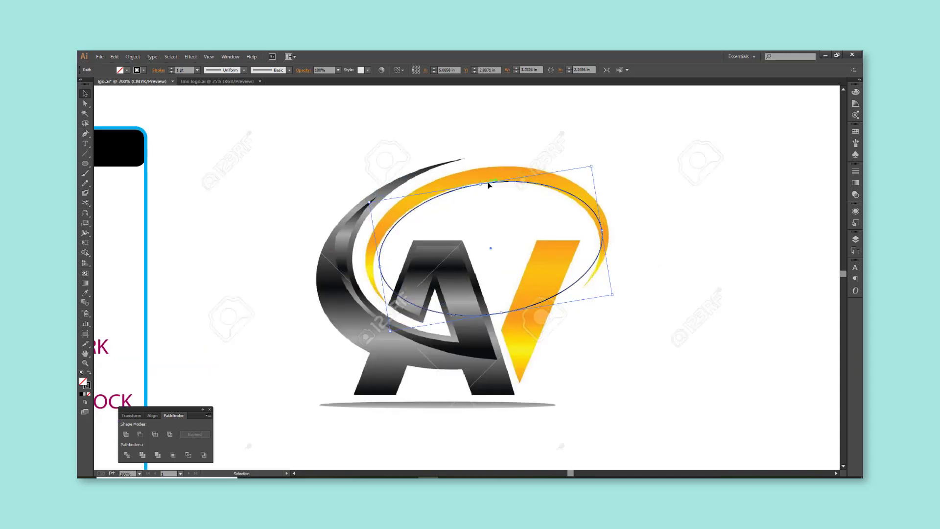
# Step: Resize the ellipse's right, lower-left and top edges toward the swoosh
pyautogui.moveTo(601, 231); pyautogui.dragTo(598, 232)
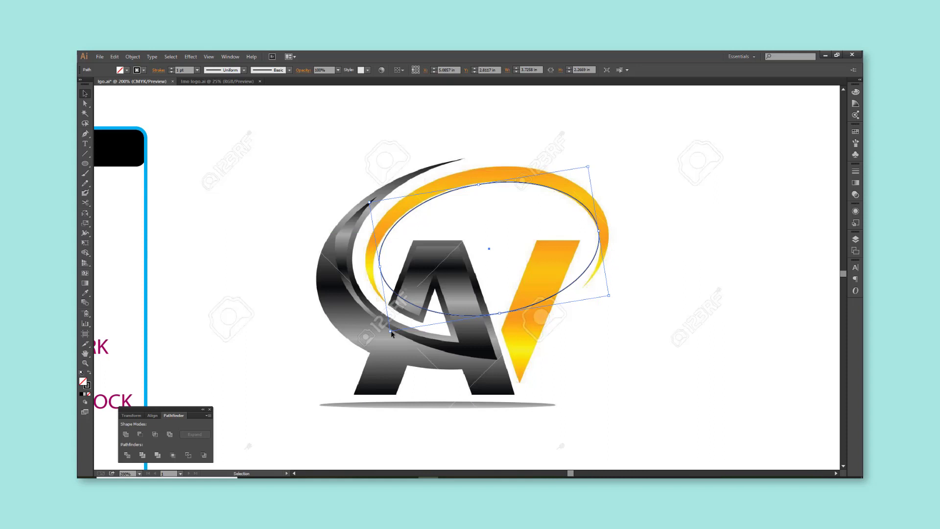
pyautogui.moveTo(390, 331); pyautogui.dragTo(386, 346)
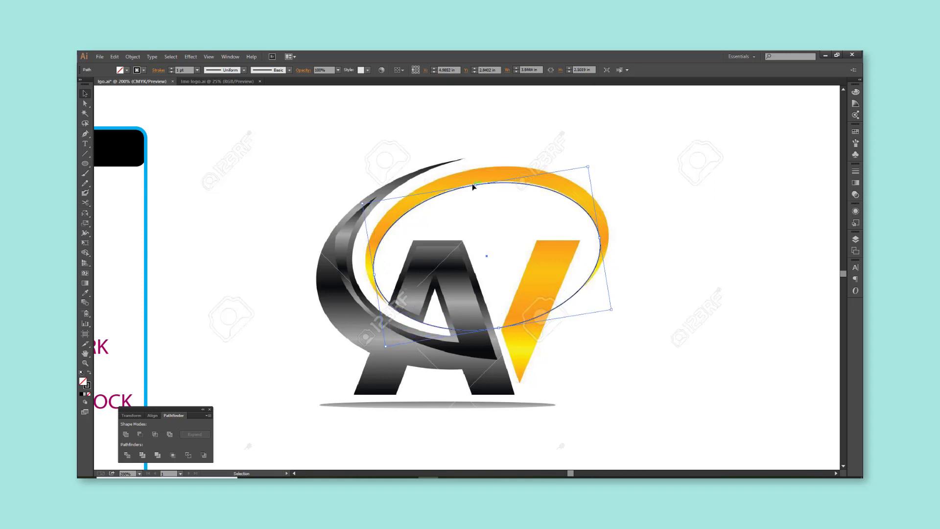
pyautogui.moveTo(476, 184); pyautogui.dragTo(476, 183)
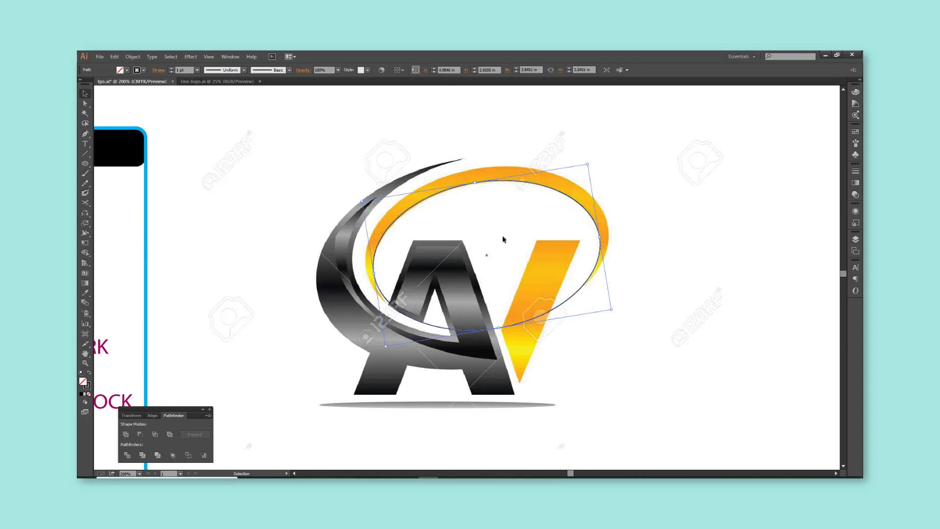
pyautogui.click(504, 241)
pyautogui.scroll(1, 497, 180)
pyautogui.click(498, 180)
pyautogui.scroll(-1, 586, 275)
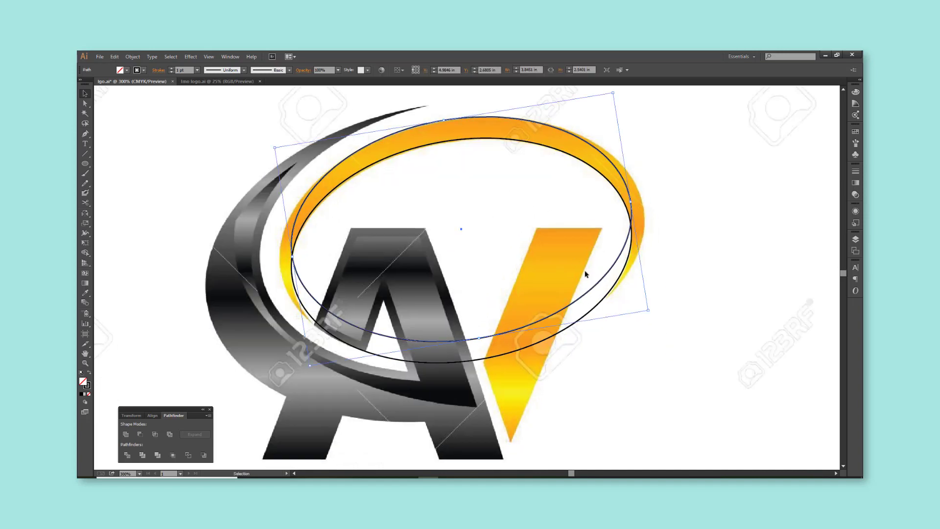
# Step: Enlarge and widen the ellipse until it matches the swoosh's outer edge
pyautogui.moveTo(649, 310); pyautogui.dragTo(665, 325)
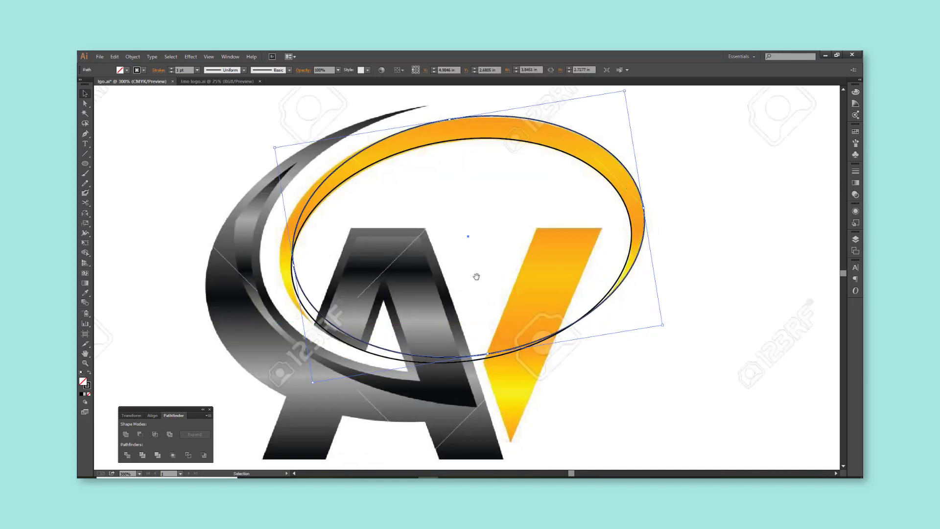
pyautogui.hscroll(-2, 386, 317)
pyautogui.moveTo(362, 255); pyautogui.dragTo(351, 257)
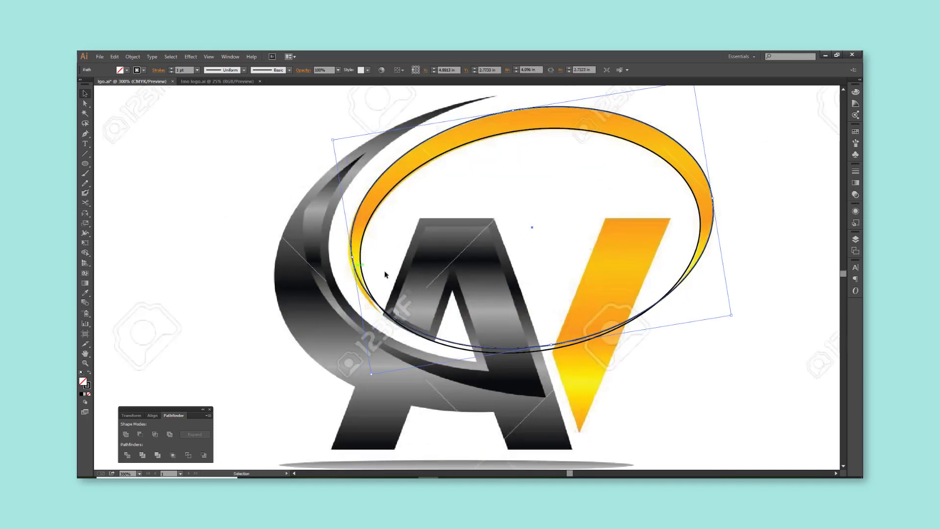
pyautogui.moveTo(367, 375); pyautogui.dragTo(364, 379)
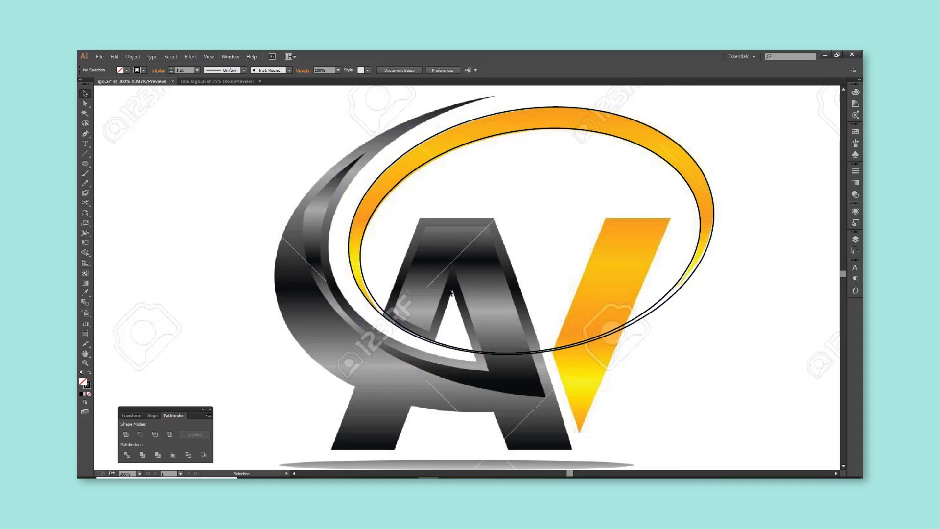
# Step: Draw a curved pen path along the ellipse's right edge
pyautogui.moveTo(540, 248)
pyautogui.mouseDown()
pyautogui.moveTo(713, 327)
pyautogui.moveTo(668, 325)
pyautogui.mouseUp()
pyautogui.hscroll(2, 668, 326)
pyautogui.click(195, 251)
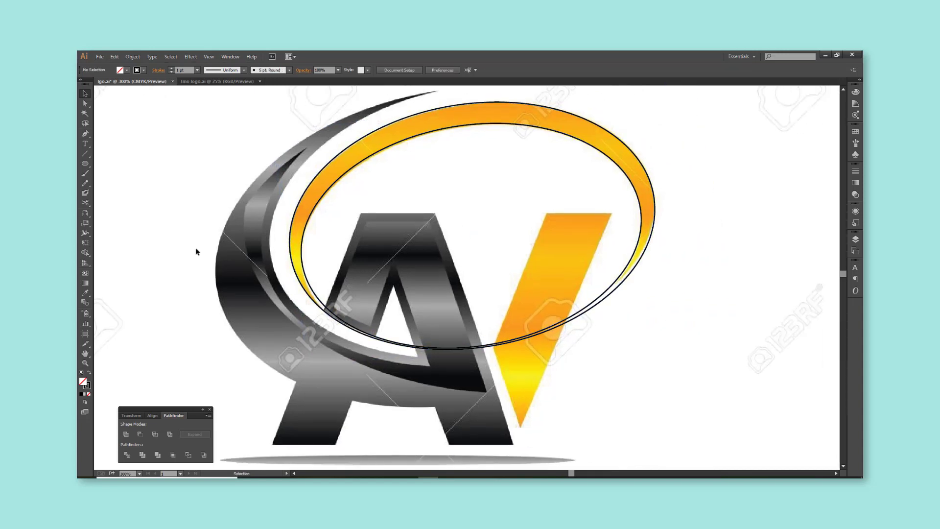
pyautogui.click(86, 134)
pyautogui.scroll(1, 517, 284)
pyautogui.click(639, 286)
pyautogui.moveTo(684, 256); pyautogui.dragTo(709, 221)
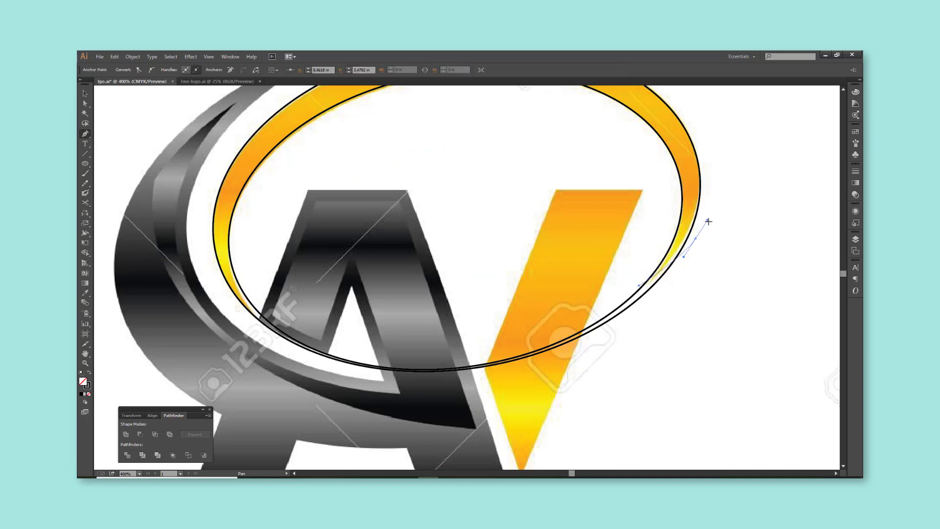
pyautogui.press('v')
pyautogui.hotkey('ctrl', '-')
# Step: Trace a three-point pen path along the swoosh's inner arc
pyautogui.click(85, 134)
pyautogui.scroll(2, 350, 296)
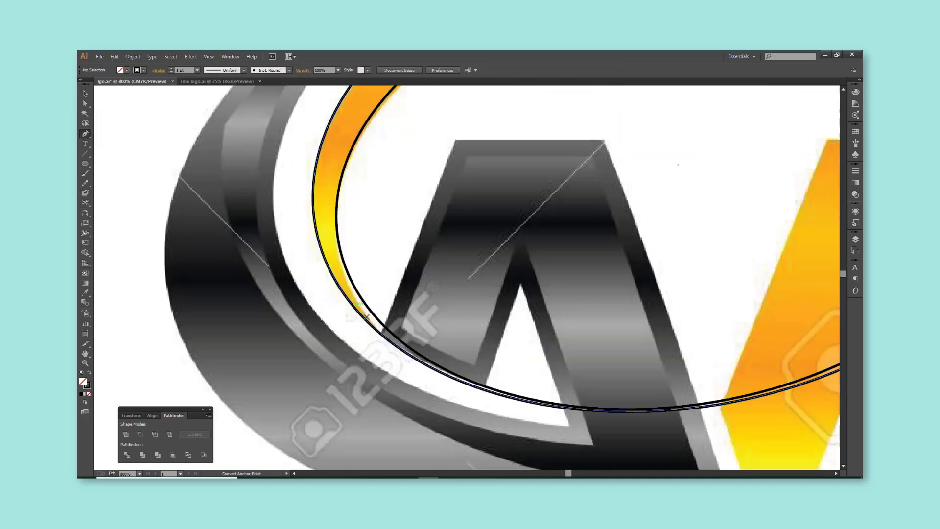
pyautogui.scroll(1, 349, 296)
pyautogui.click(347, 237)
pyautogui.click(376, 346)
pyautogui.click(422, 410)
pyautogui.press('a')
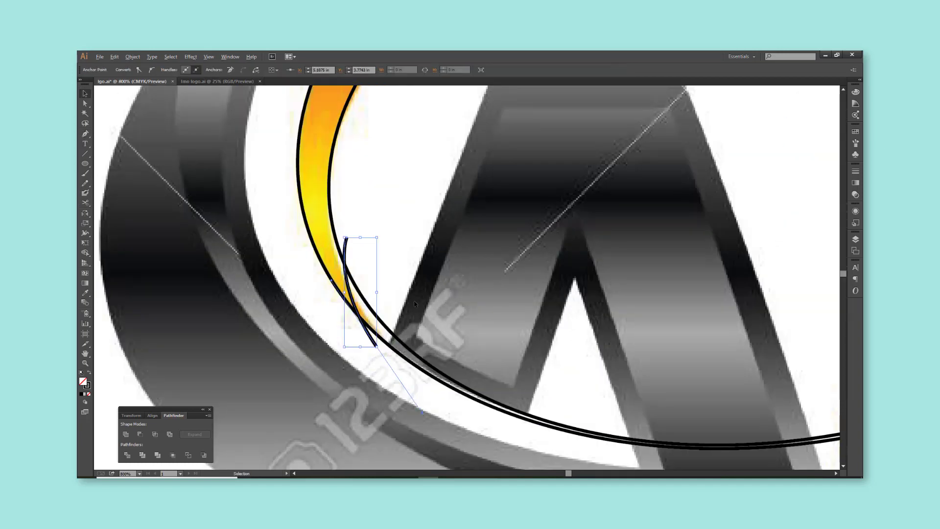
# Step: Reshape the path's end with Direct Selection so it meets the swoosh's left tip
pyautogui.hotkey('ctrl', '0')
pyautogui.hotkey('ctrl', 'shift', 'a')
pyautogui.scroll(3, 390, 333)
pyautogui.moveTo(390, 333); pyautogui.dragTo(399, 343)
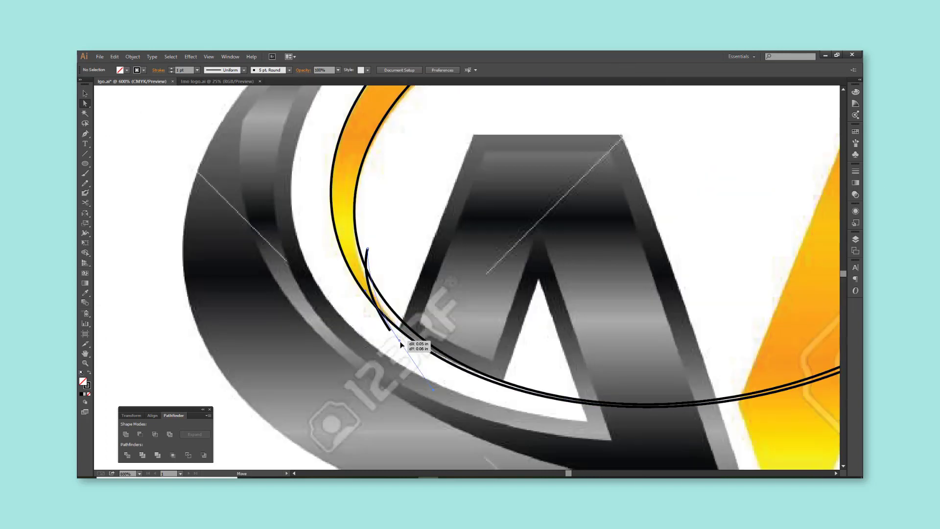
pyautogui.press('v')
pyautogui.hotkey('ctrl', '-')
pyautogui.hotkey('ctrl', '-')
pyautogui.hotkey('ctrl', '-')
pyautogui.click(553, 299)
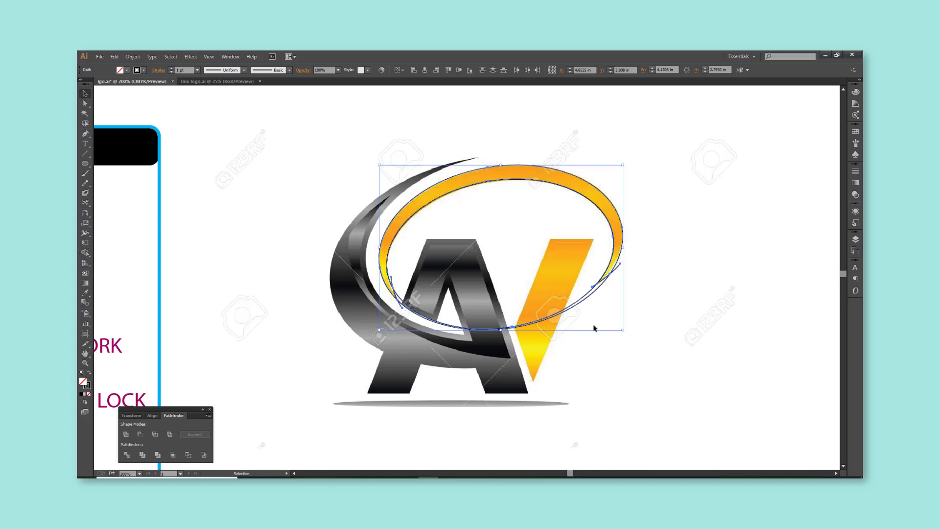
pyautogui.click(606, 307)
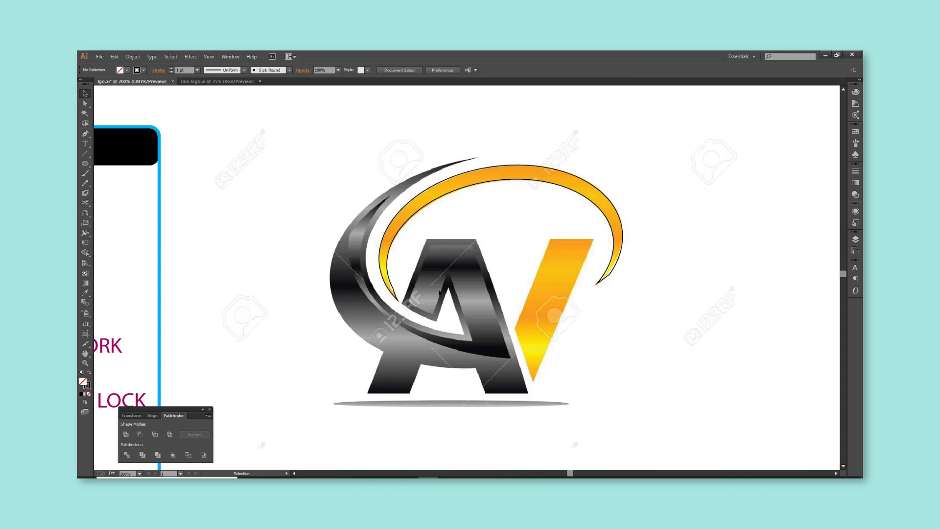
# Step: Start a pen outline at the V's left edge and its top-left and top-right corners
pyautogui.press('p')
pyautogui.hotkey('ctrl', '+')
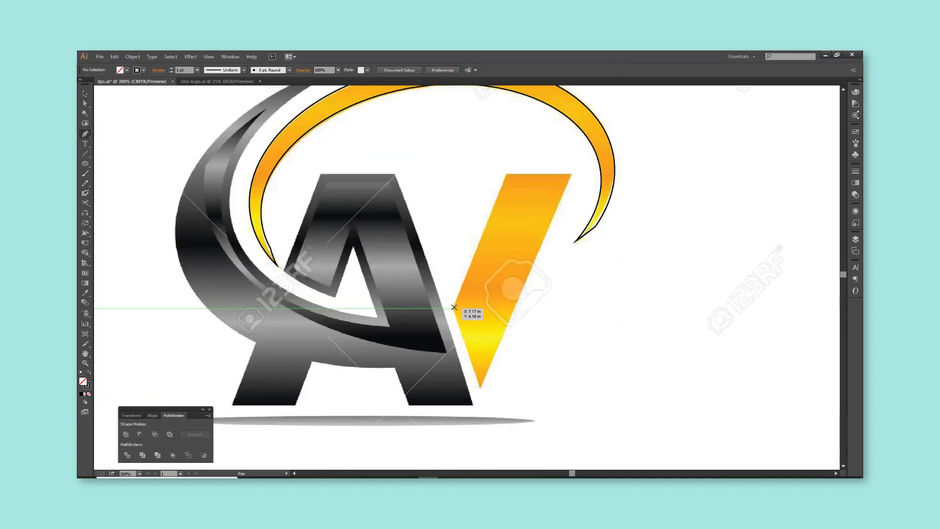
pyautogui.click(455, 309)
pyautogui.click(507, 173)
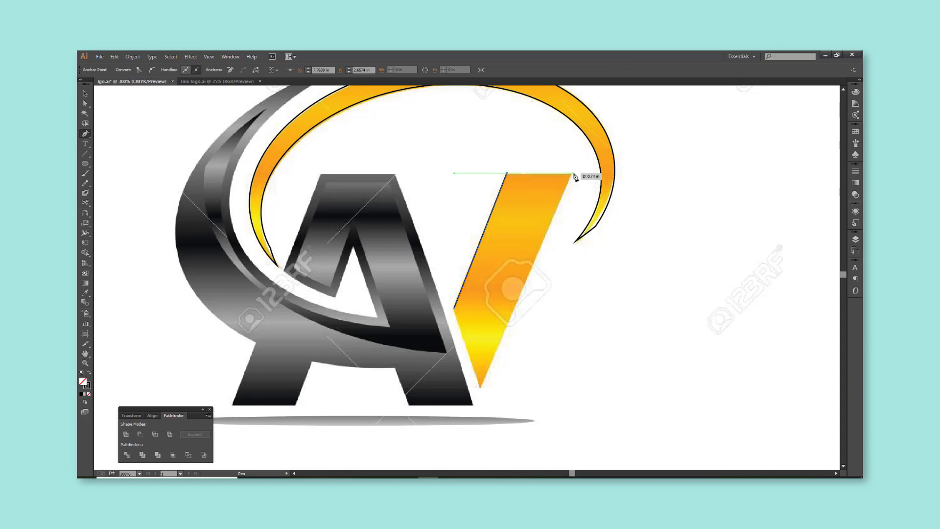
pyautogui.moveTo(571, 172); pyautogui.dragTo(597, 116)
pyautogui.click(599, 117)
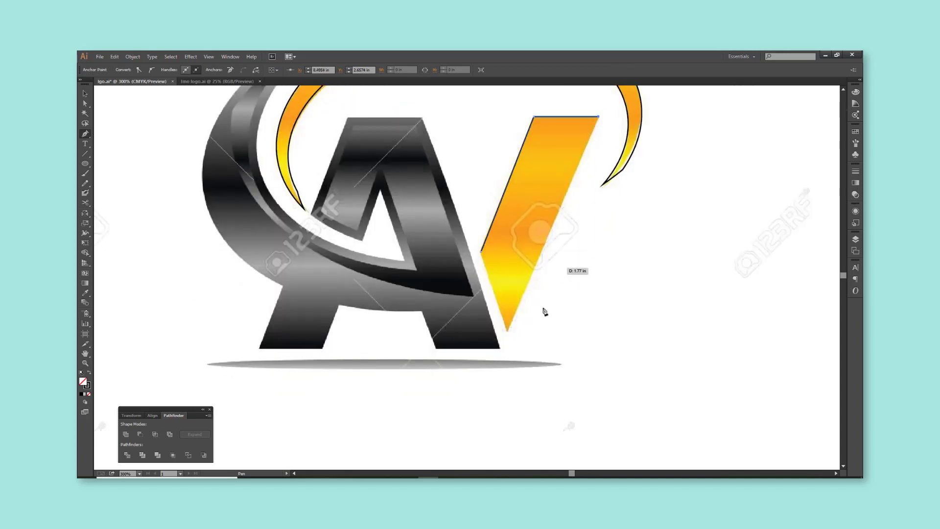
# Step: Finish the V outline through its bottom tip and close it at the start point
pyautogui.click(507, 331)
pyautogui.click(481, 252)
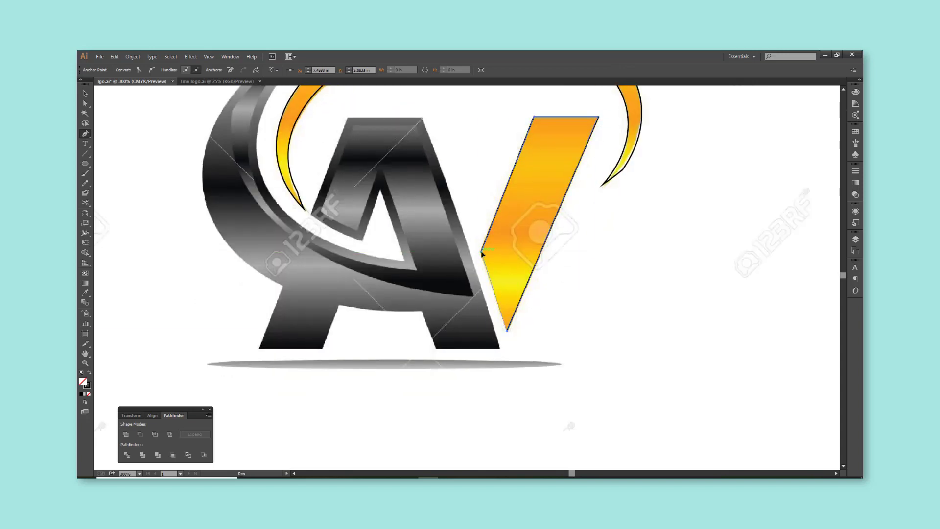
pyautogui.press('v')
pyautogui.click(625, 302)
pyautogui.hotkey('ctrl', '-')
pyautogui.hotkey('ctrl', '-')
pyautogui.click(86, 135)
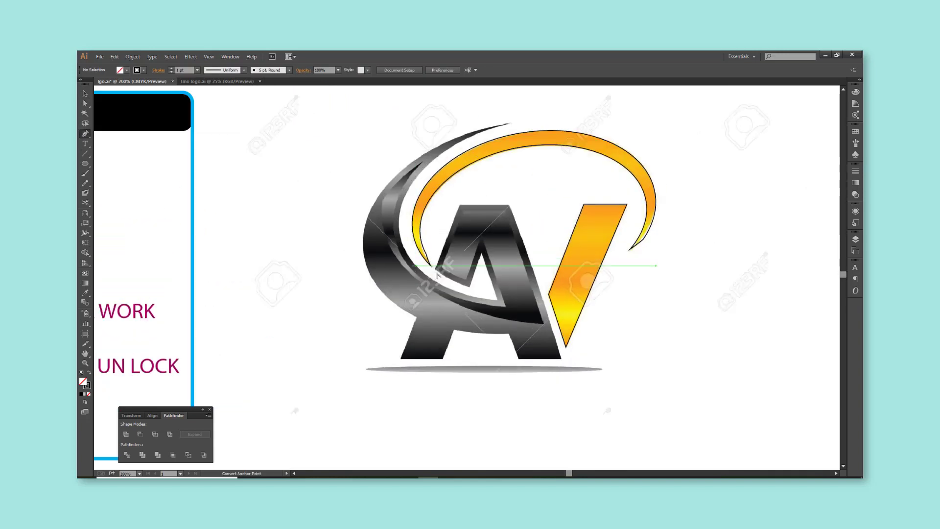
pyautogui.hotkey('ctrl', '+')
pyautogui.hotkey('ctrl', '+')
pyautogui.hotkey('ctrl', '+')
# Step: Start a pen path on the A's inner left edge and across its top corners
pyautogui.click(475, 282)
pyautogui.click(421, 255)
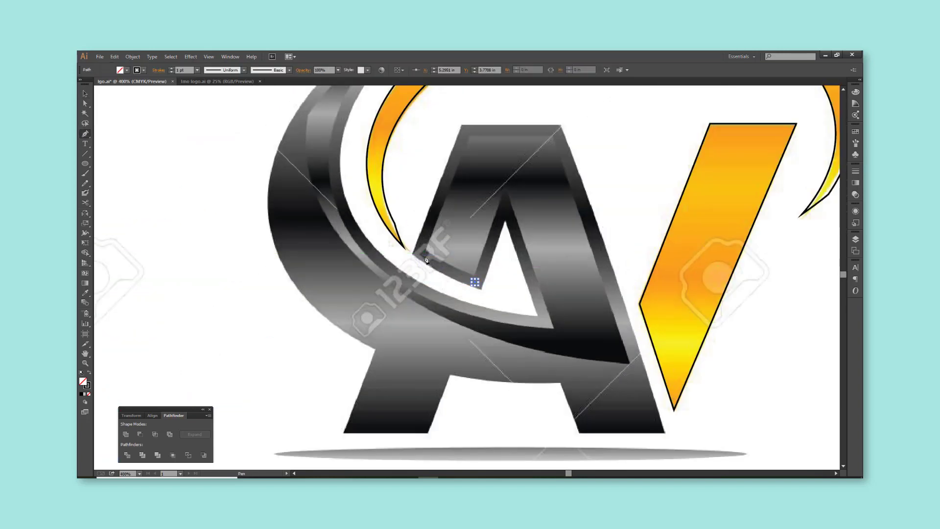
pyautogui.click(463, 127)
pyautogui.click(561, 127)
pyautogui.scroll(-2, 607, 294)
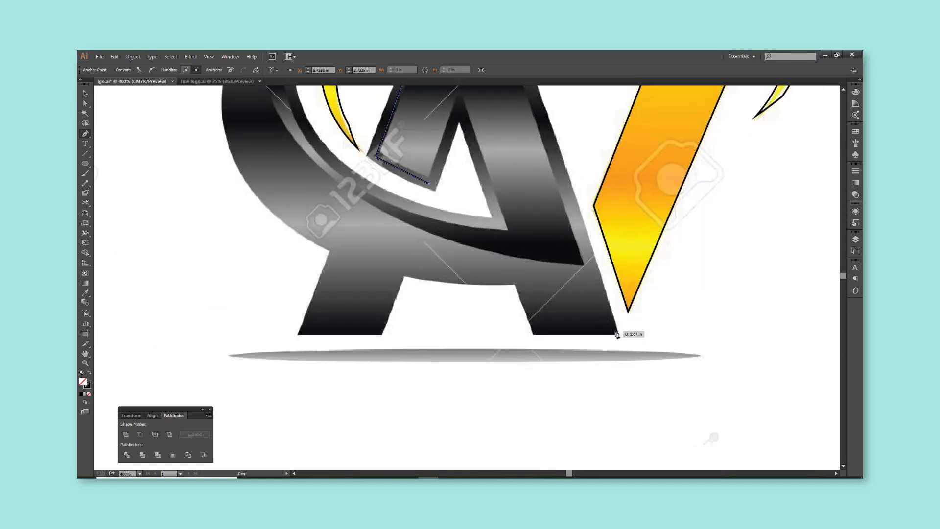
pyautogui.scroll(2, 616, 334)
pyautogui.scroll(2, 587, 294)
pyautogui.hotkey('ctrl', '-')
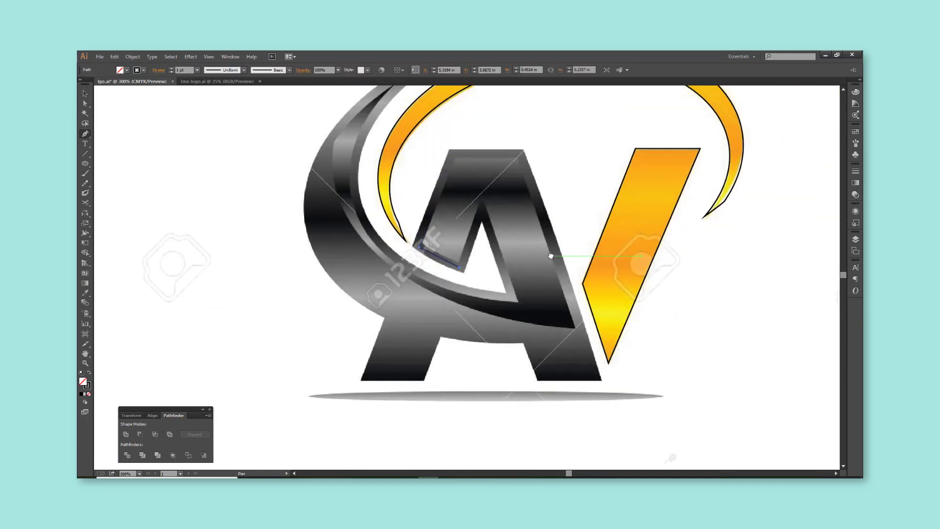
# Step: Continue the path down the A's right side, along its bottom and inner edges
pyautogui.moveTo(421, 246); pyautogui.dragTo(451, 148)
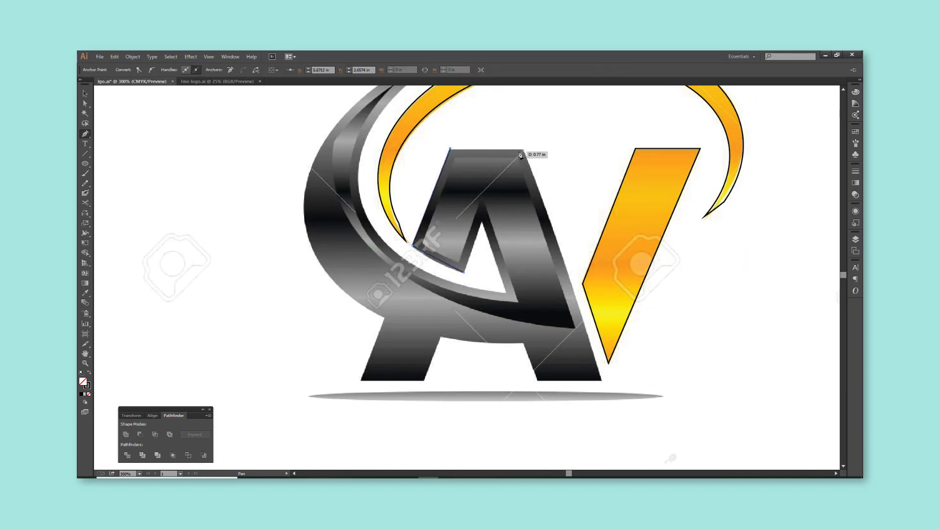
pyautogui.click(523, 149)
pyautogui.click(602, 380)
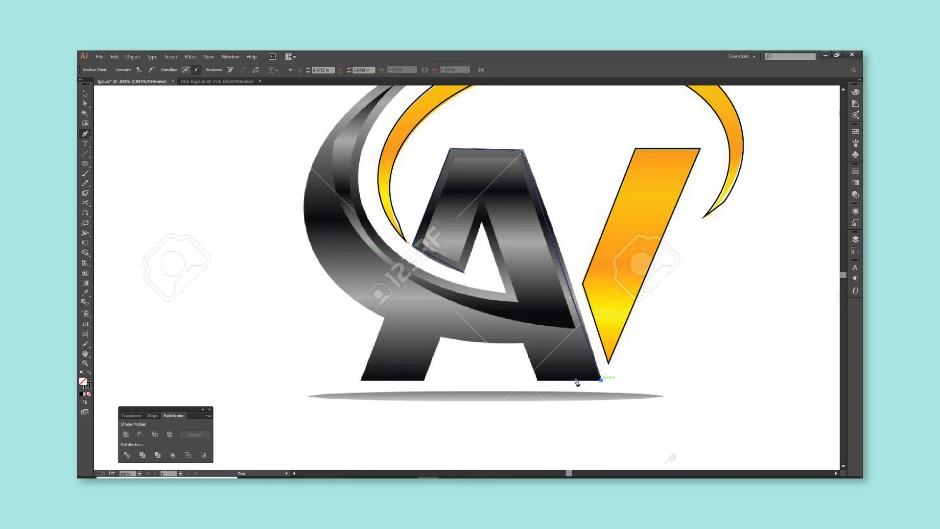
pyautogui.click(539, 380)
pyautogui.click(524, 345)
pyautogui.moveTo(441, 337); pyautogui.dragTo(448, 341)
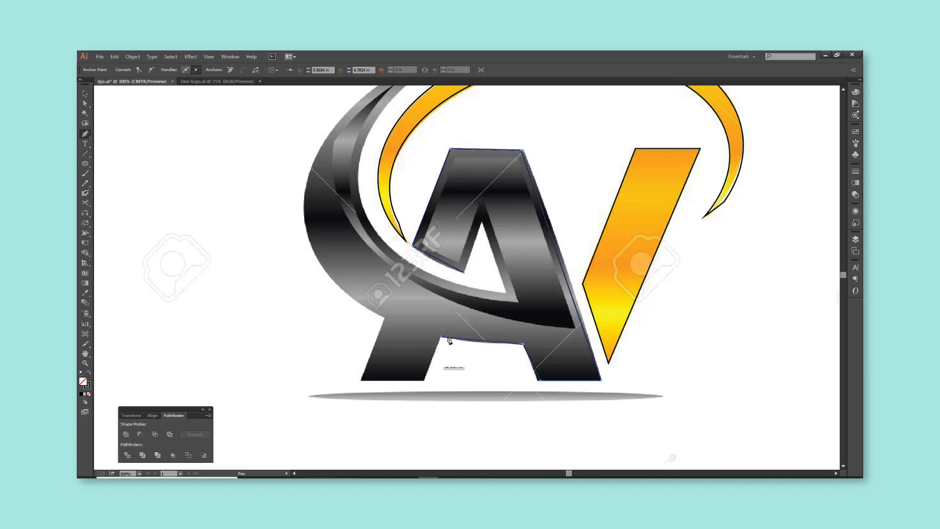
pyautogui.click(425, 380)
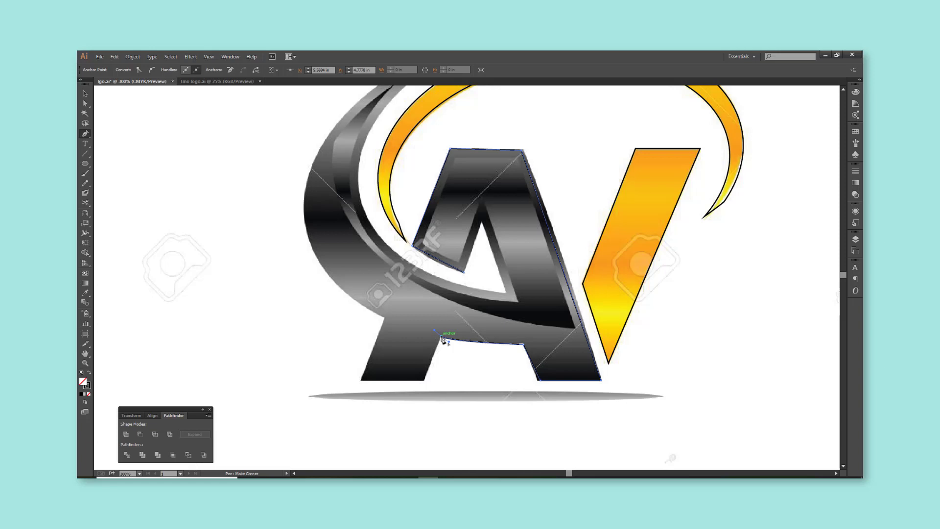
pyautogui.click(425, 380)
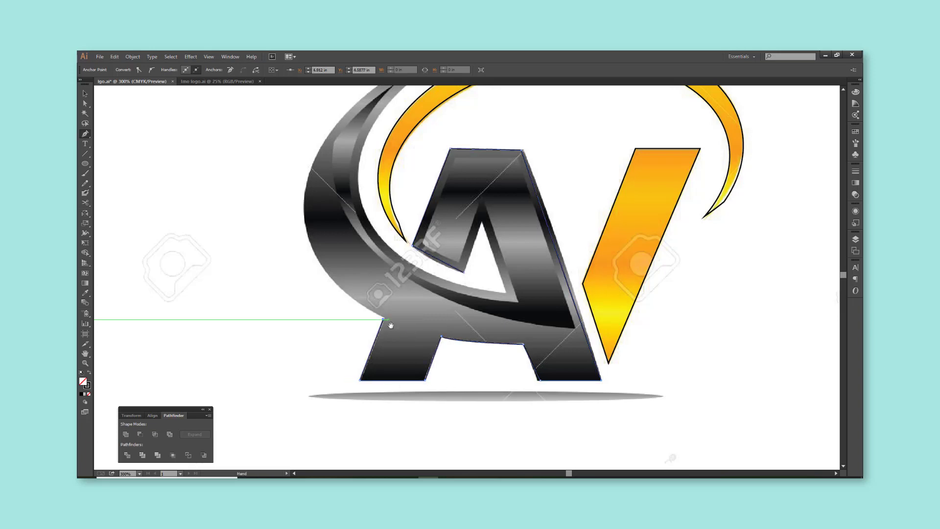
pyautogui.hotkey('ctrl', '+')
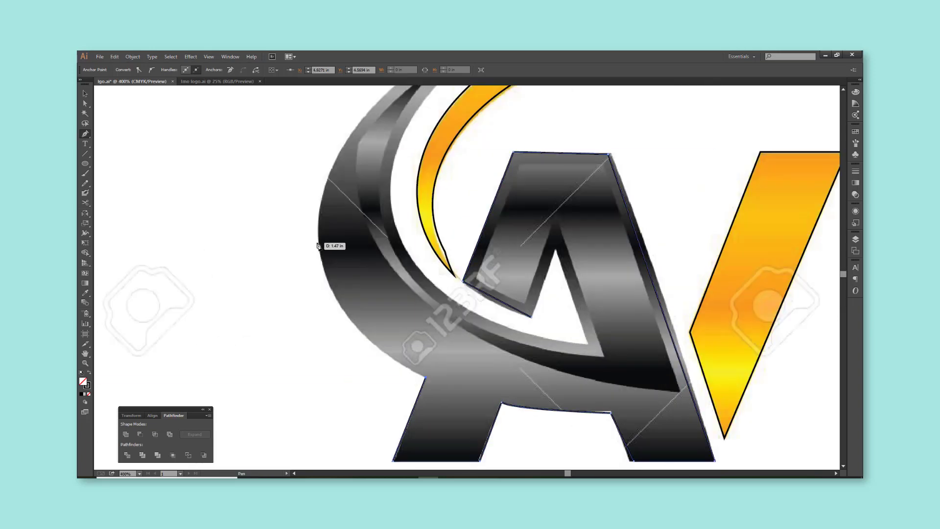
# Step: Add curved anchors up the swoosh's outer left edge to its pointed tip and back down
pyautogui.moveTo(317, 243); pyautogui.dragTo(320, 282)
pyautogui.scroll(3, 343, 352)
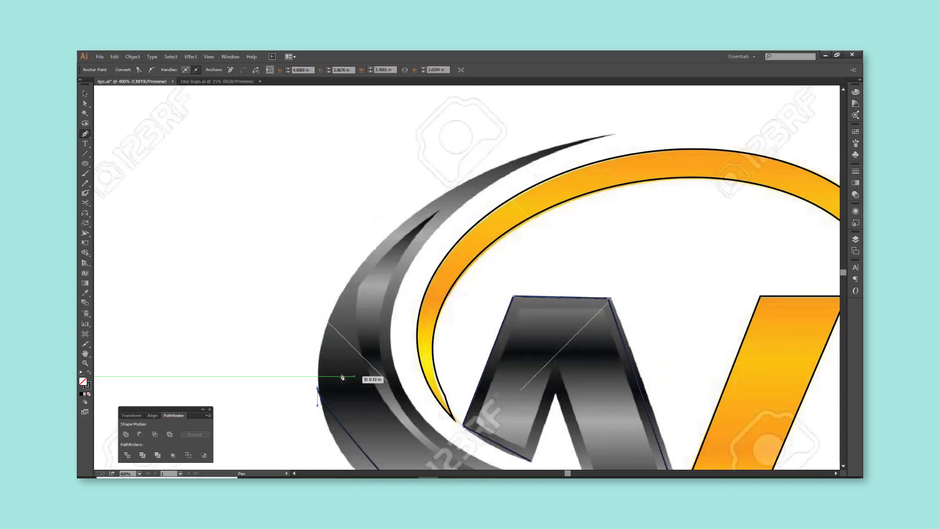
pyautogui.scroll(-3, 351, 249)
pyautogui.keyDown('ctrl'); pyautogui.click(341, 252); pyautogui.keyUp('ctrl')
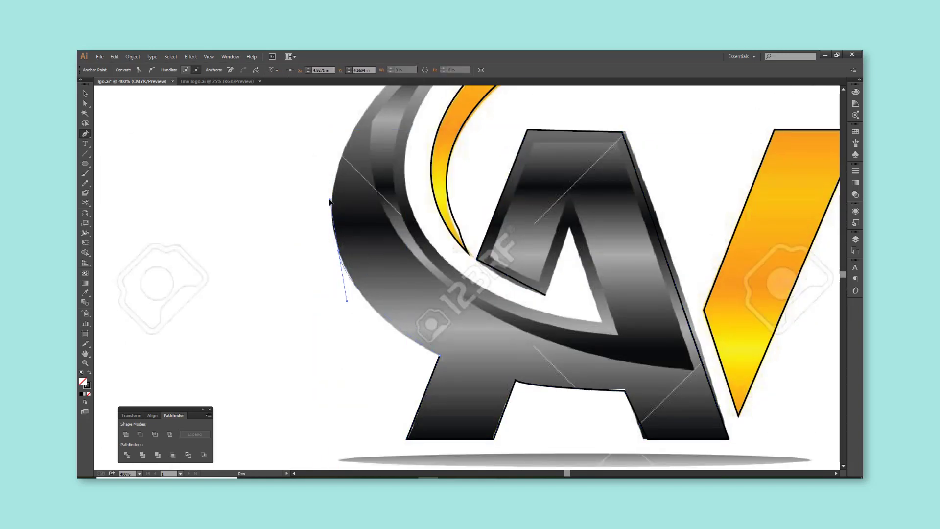
pyautogui.moveTo(331, 201); pyautogui.dragTo(322, 278)
pyautogui.moveTo(340, 217); pyautogui.dragTo(353, 193)
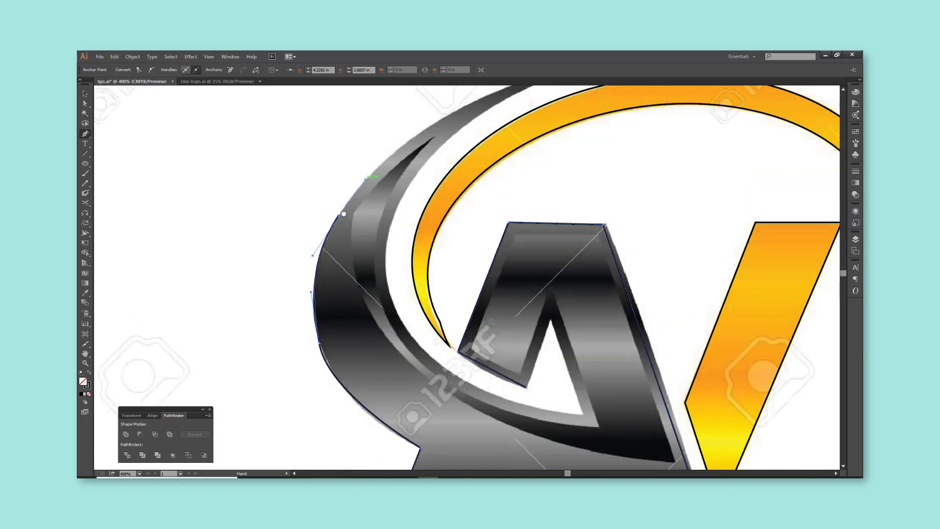
pyautogui.moveTo(365, 181); pyautogui.dragTo(261, 288)
pyautogui.moveTo(506, 167)
pyautogui.mouseDown()
pyautogui.moveTo(635, 145)
pyautogui.moveTo(451, 178)
pyautogui.moveTo(449, 190)
pyautogui.mouseUp()
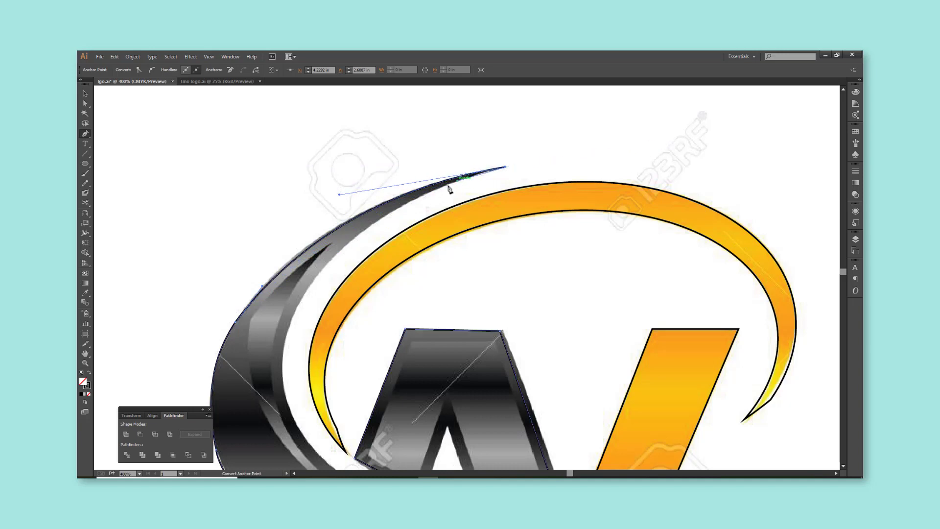
pyautogui.moveTo(336, 261); pyautogui.dragTo(326, 270)
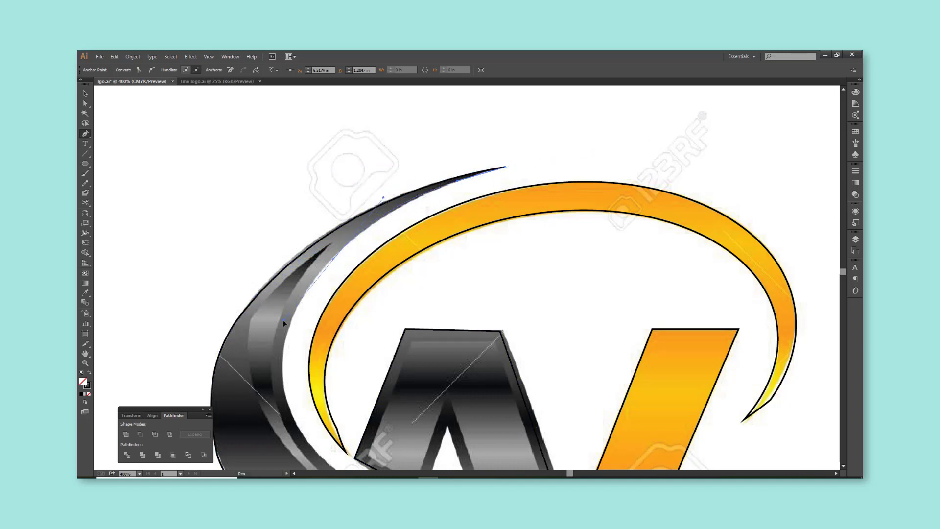
# Step: Curve the path down the swoosh's inner edge and close it on its start anchor
pyautogui.scroll(-3, 326, 271)
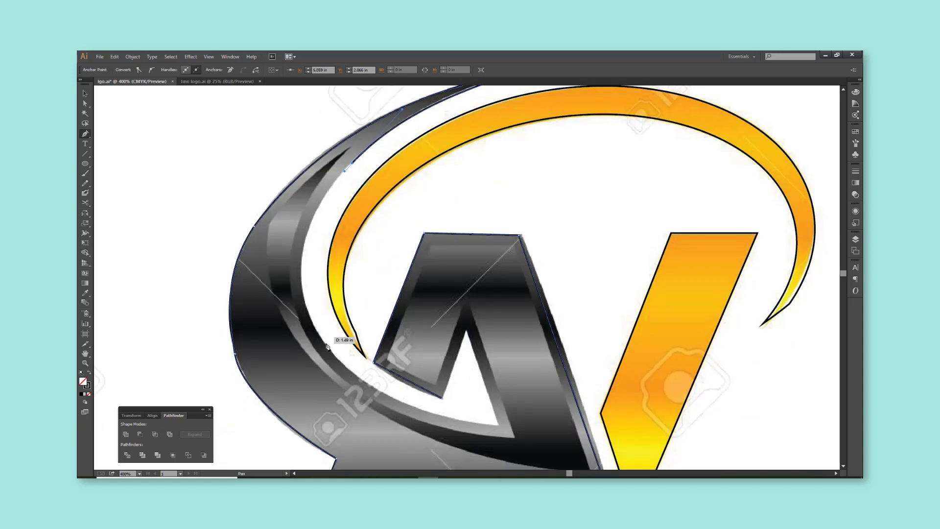
pyautogui.moveTo(324, 343); pyautogui.dragTo(260, 256)
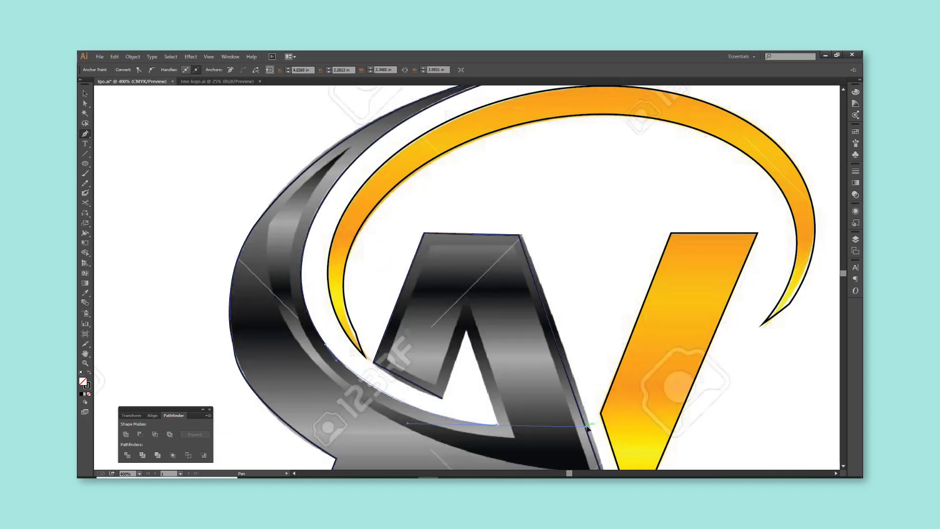
pyautogui.click(496, 425)
pyautogui.click(465, 331)
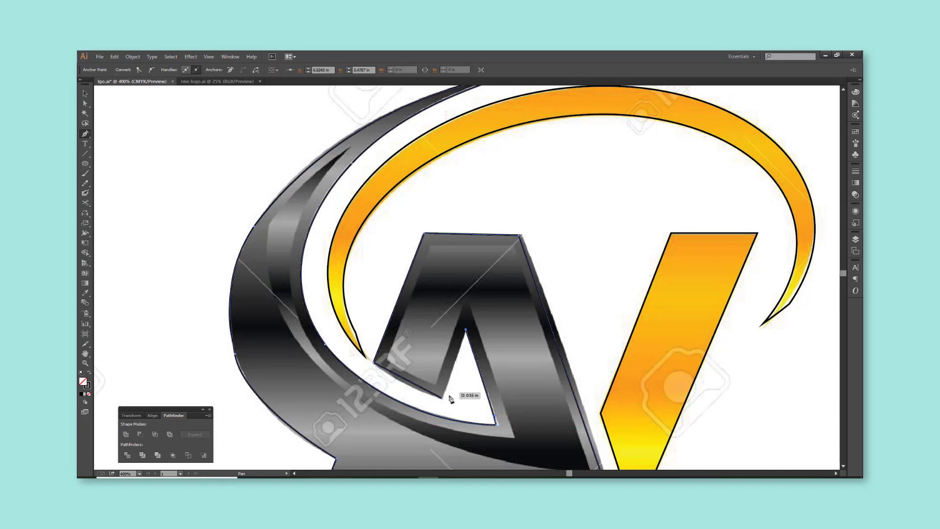
pyautogui.click(443, 403)
pyautogui.moveTo(462, 389)
pyautogui.mouseDown()
pyautogui.moveTo(479, 300)
pyautogui.moveTo(469, 314)
pyautogui.mouseUp()
# Step: Start a new inner path along the A's inner edge, apex and right side
pyautogui.click(382, 269)
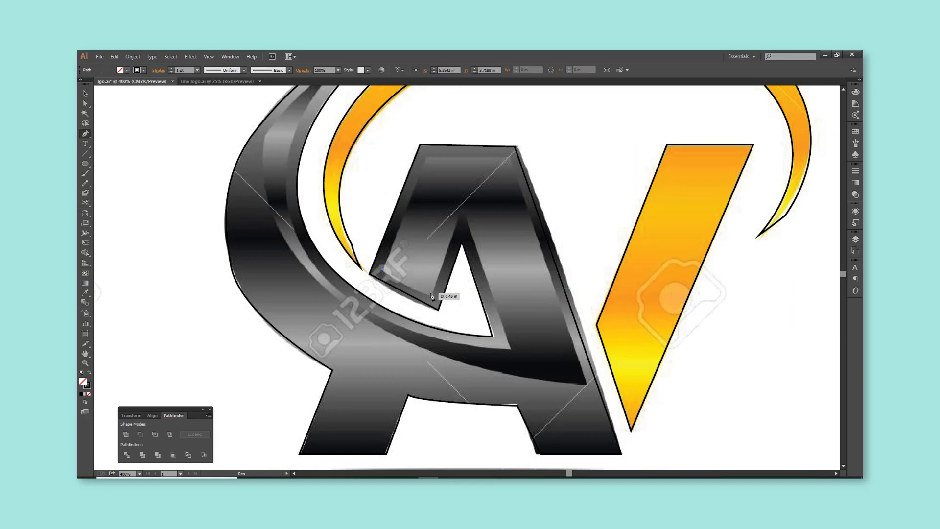
pyautogui.click(431, 295)
pyautogui.click(461, 212)
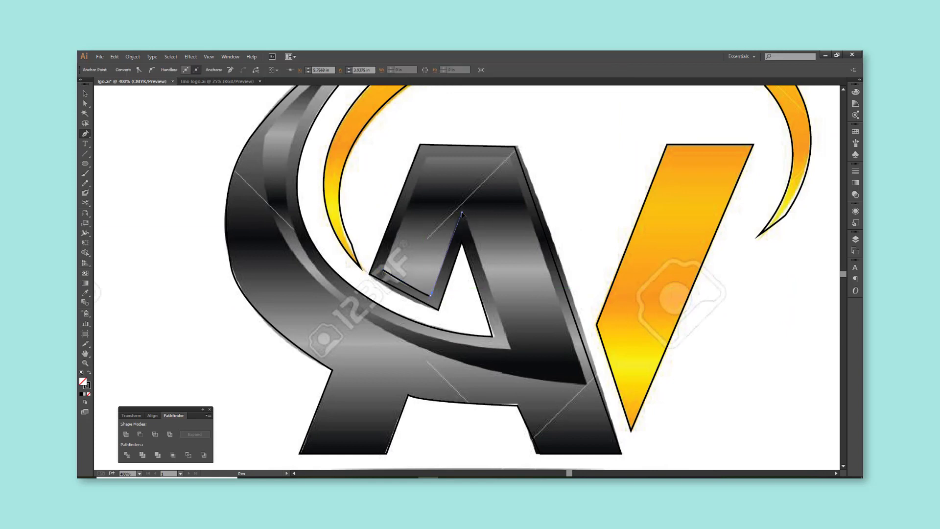
pyautogui.click(510, 349)
pyautogui.moveTo(371, 315); pyautogui.dragTo(320, 288)
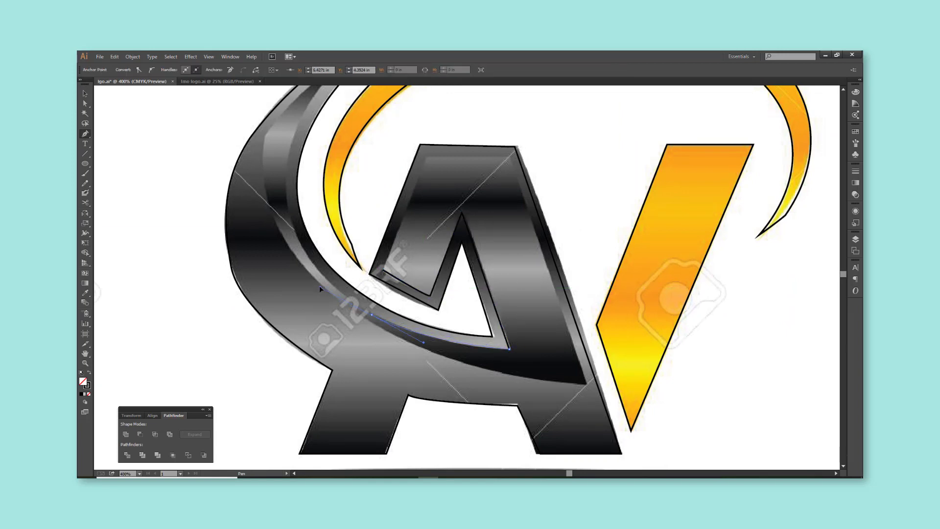
pyautogui.scroll(5, 328, 289)
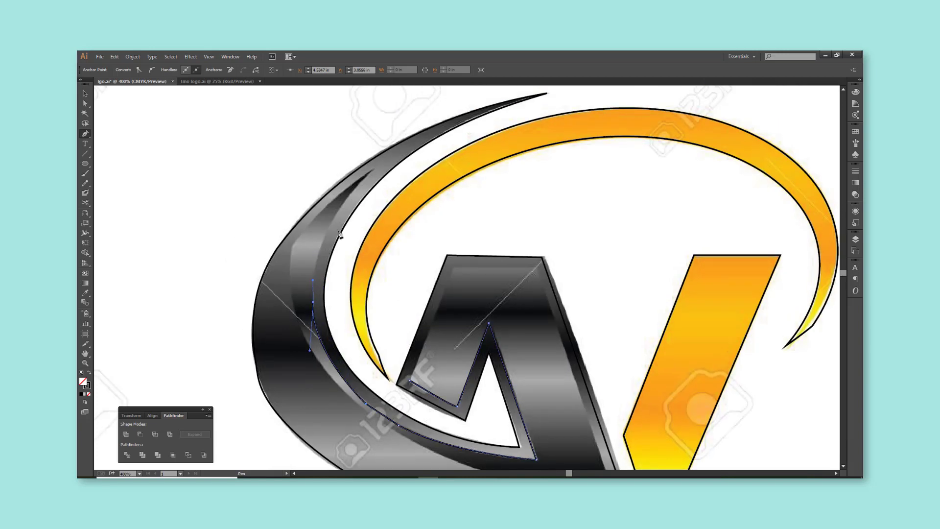
# Step: Curve the inner path around the swoosh and A's right leg, finishing at its start
pyautogui.moveTo(370, 170); pyautogui.dragTo(409, 134)
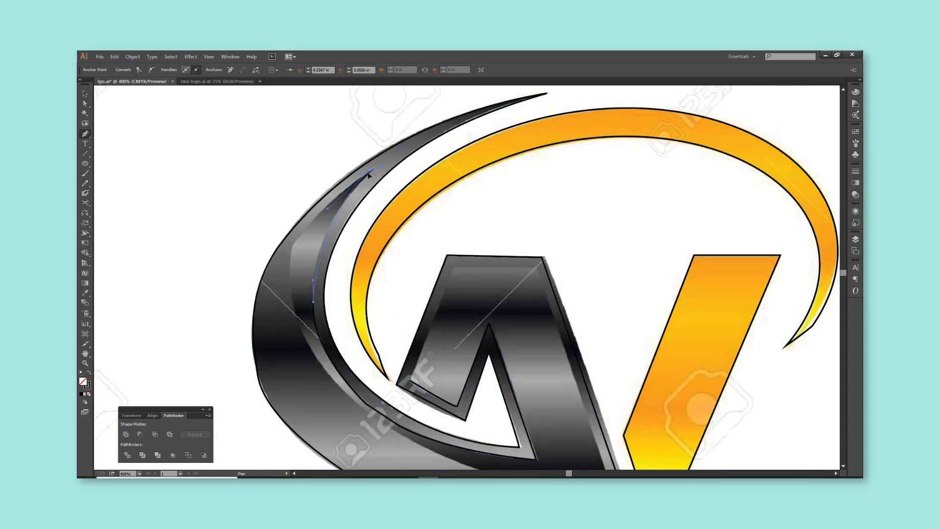
pyautogui.scroll(-4, 312, 259)
pyautogui.moveTo(292, 245); pyautogui.dragTo(374, 327)
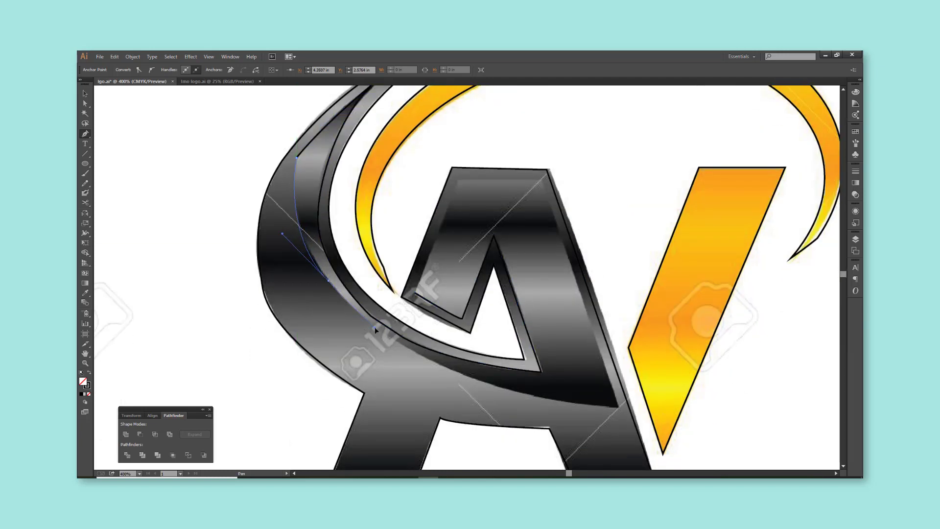
pyautogui.moveTo(519, 393); pyautogui.dragTo(558, 403)
pyautogui.moveTo(582, 410); pyautogui.dragTo(582, 403)
pyautogui.click(617, 407)
pyautogui.click(540, 182)
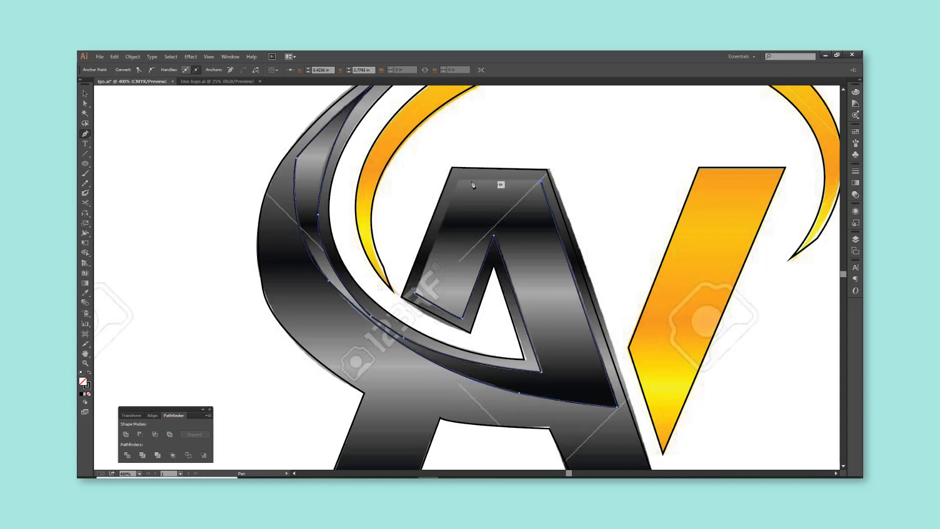
pyautogui.click(459, 181)
# Step: Give the finished inner path a linear gradient fill
pyautogui.press('v')
pyautogui.hotkey('ctrl', '-')
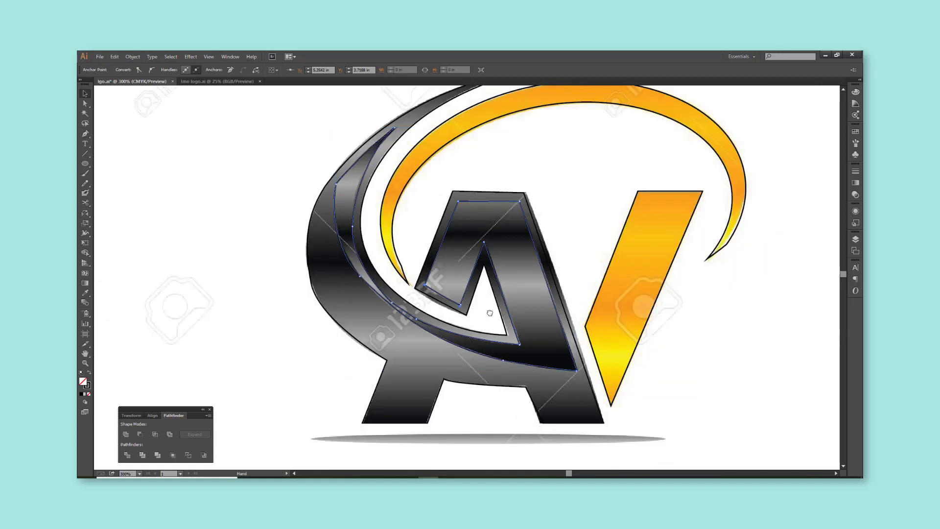
pyautogui.hotkey('ctrl', '-')
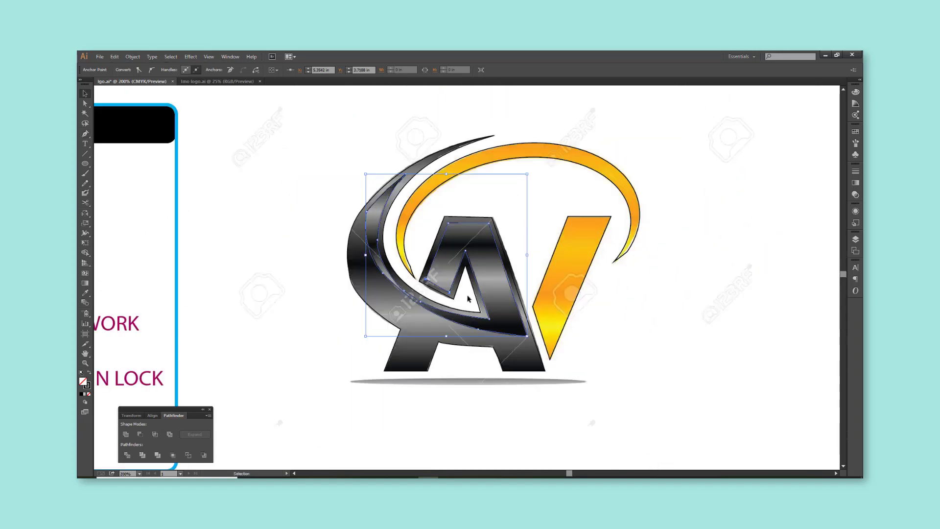
pyautogui.click(856, 183)
pyautogui.click(761, 177)
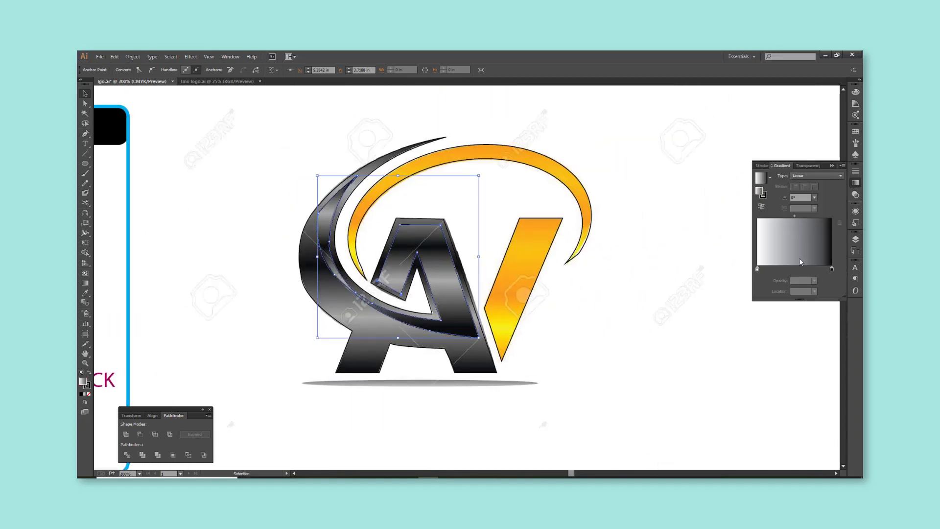
# Step: Set the gradient stops: a darker left stop, an added middle gray, and full black
pyautogui.doubleClick(757, 269)
pyautogui.click(775, 298)
pyautogui.click(794, 269)
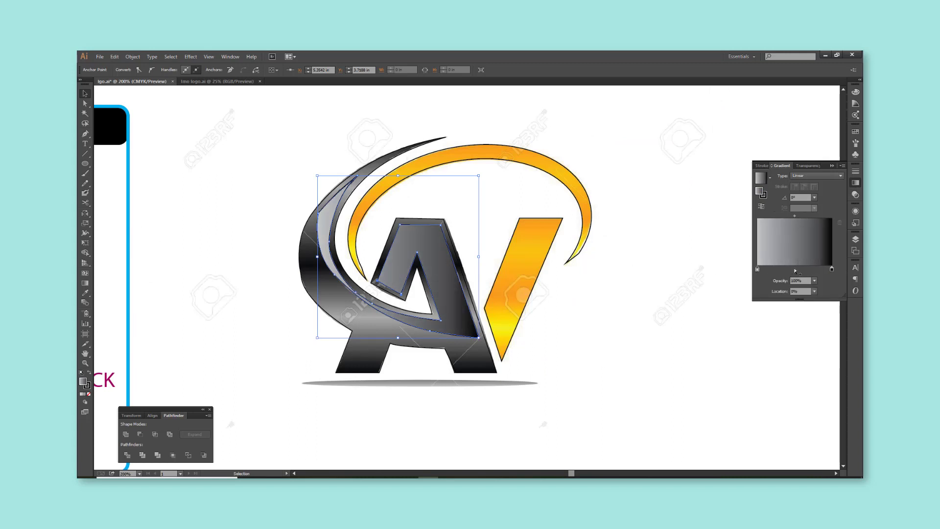
pyautogui.doubleClick(794, 269)
pyautogui.moveTo(786, 329); pyautogui.dragTo(781, 330)
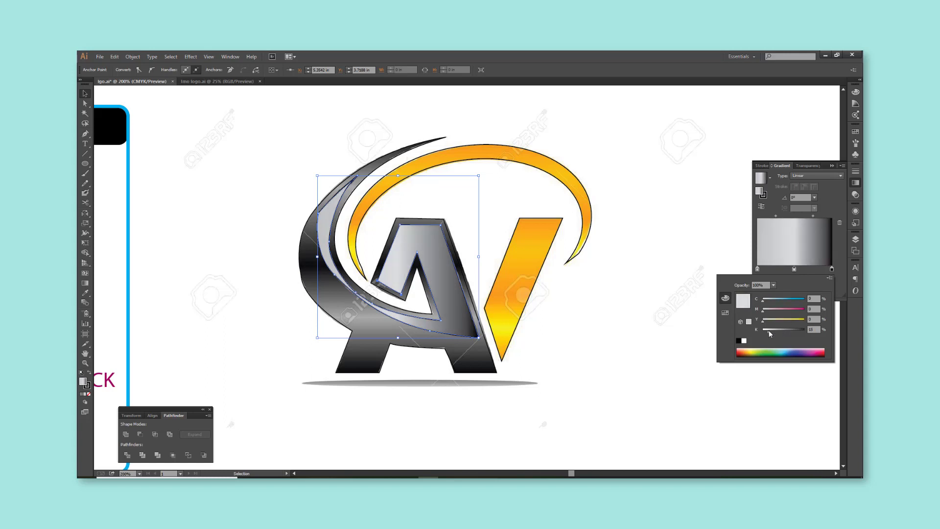
pyautogui.doubleClick(758, 269)
pyautogui.click(794, 299)
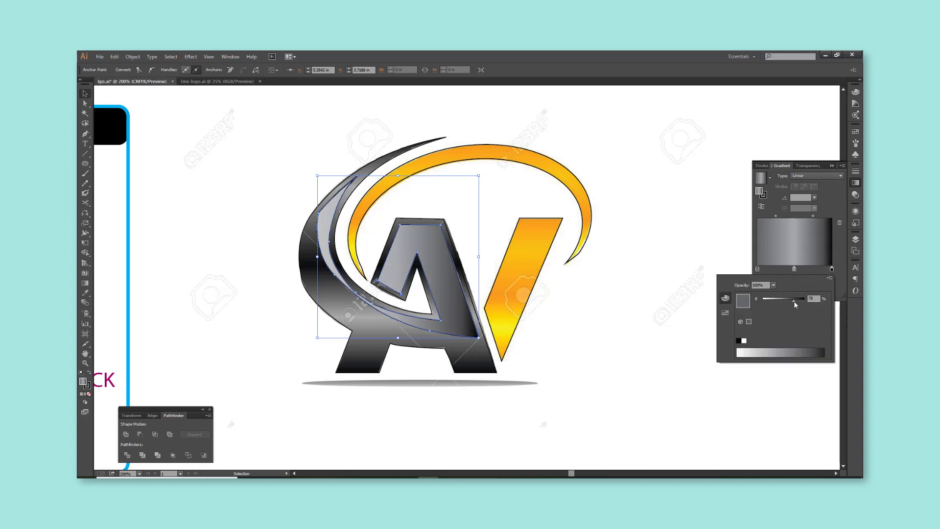
pyautogui.moveTo(795, 298); pyautogui.dragTo(803, 300)
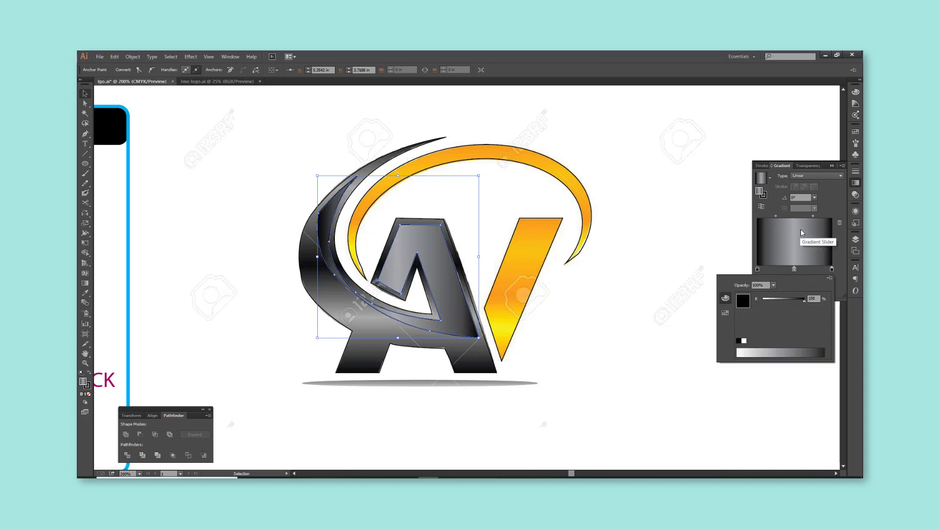
pyautogui.click(815, 216)
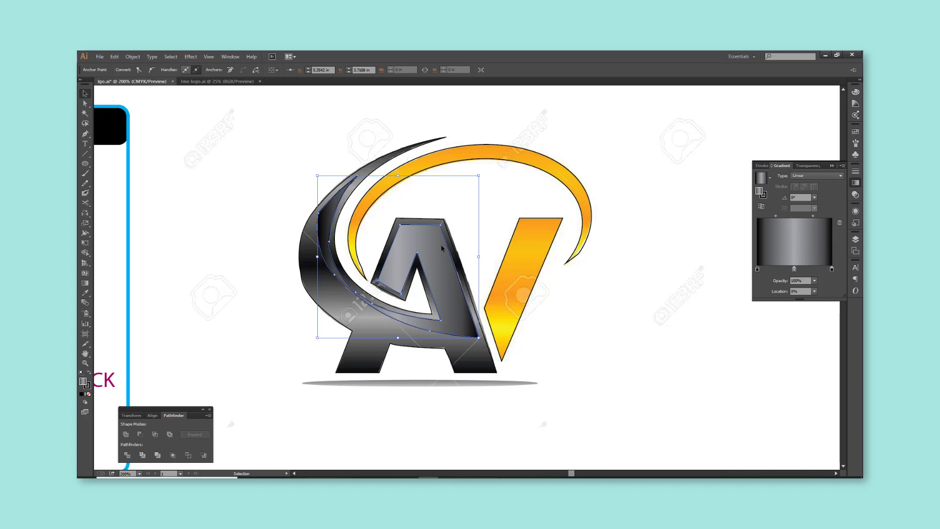
# Step: Angle the gradient diagonally across the A with the Gradient tool, then select the outer A
pyautogui.click(86, 284)
pyautogui.moveTo(302, 263); pyautogui.dragTo(499, 325)
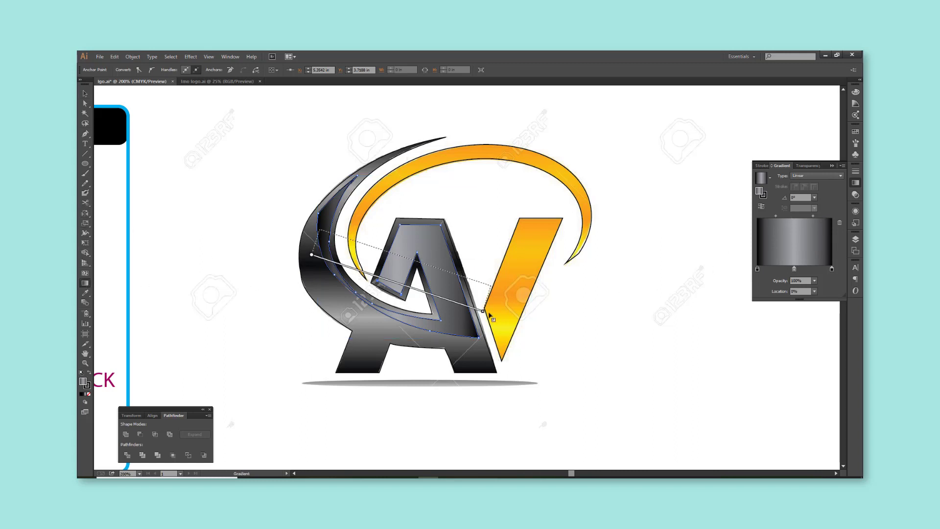
pyautogui.moveTo(420, 202); pyautogui.dragTo(388, 384)
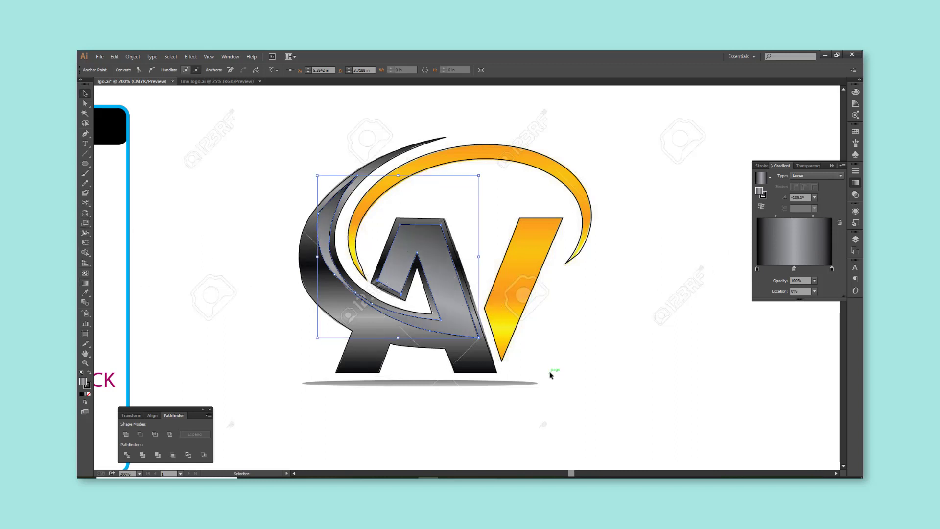
pyautogui.press('v')
pyautogui.click(787, 239)
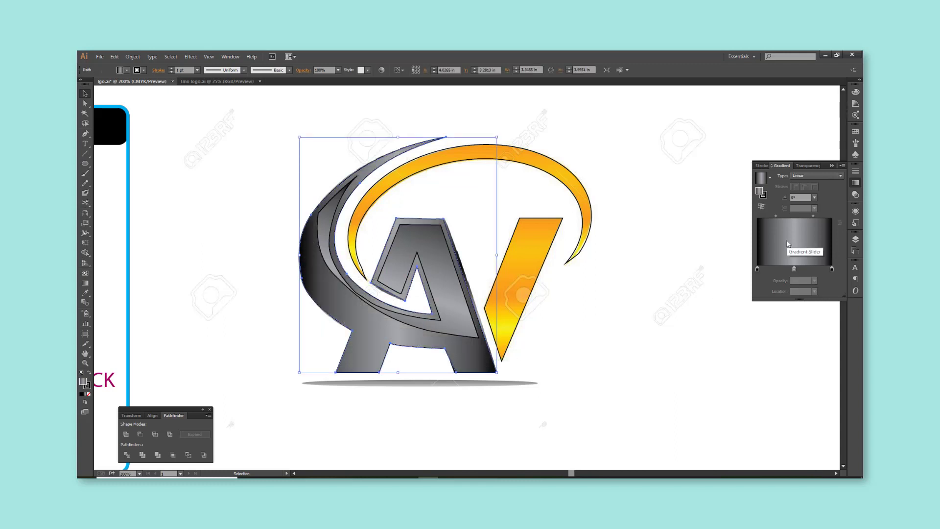
# Step: Shift the gradient midpoint and set the inner A face's stroke to None
pyautogui.moveTo(777, 219); pyautogui.dragTo(778, 218)
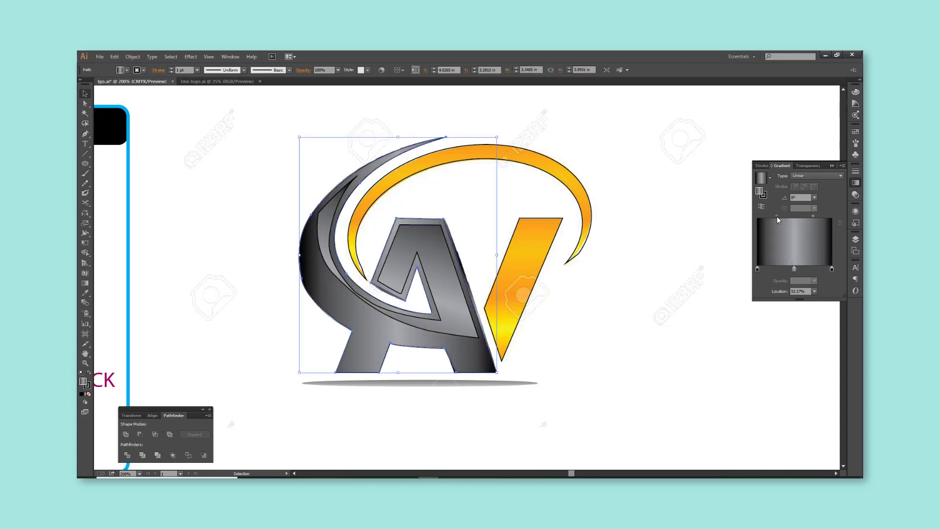
pyautogui.click(450, 274)
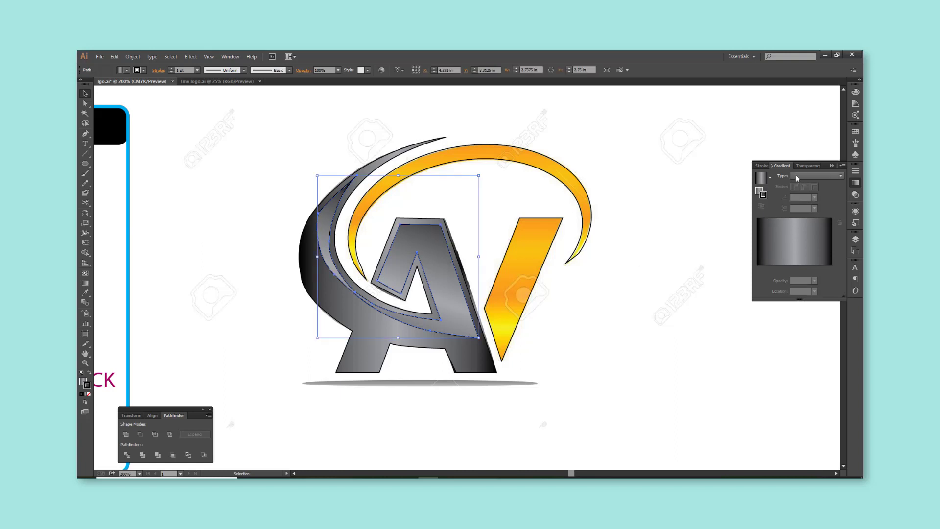
pyautogui.click(855, 92)
pyautogui.click(753, 139)
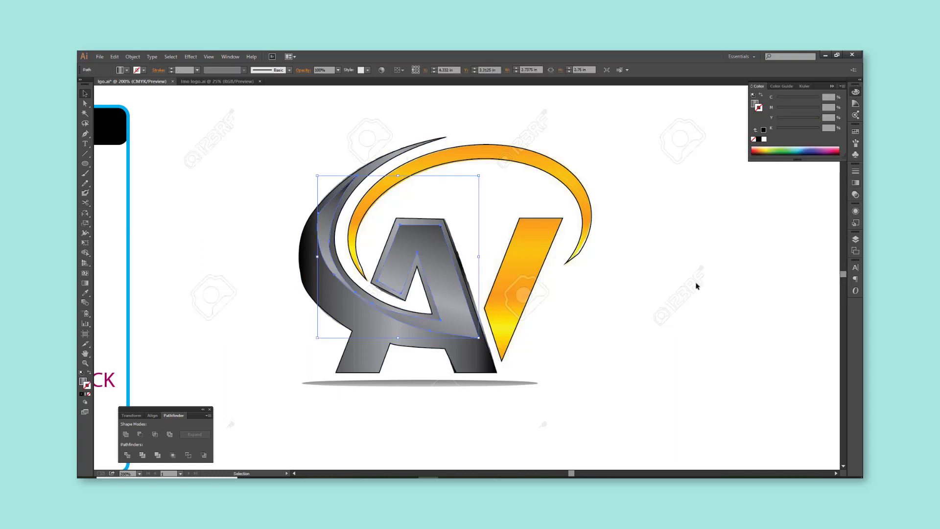
pyautogui.click(420, 199)
# Step: Set the outer A shape's stroke to None, keeping it selected
pyautogui.click(463, 245)
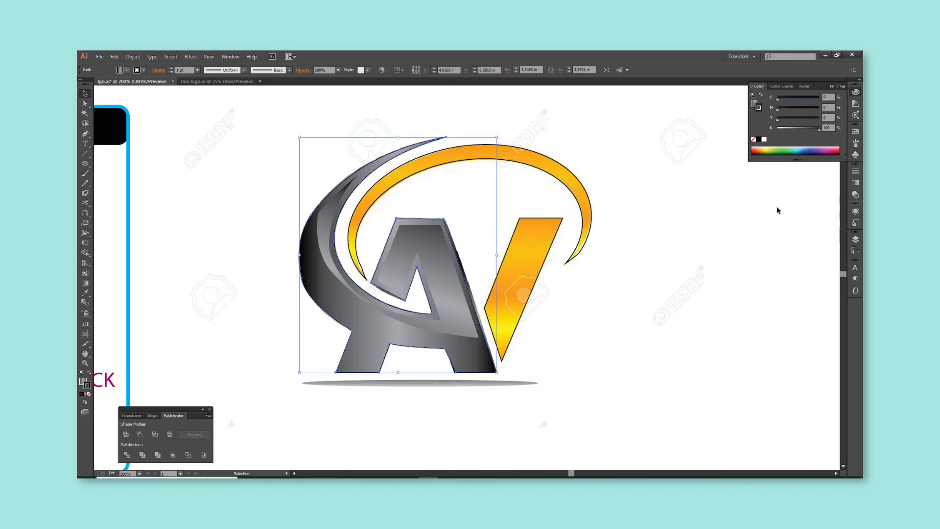
pyautogui.click(754, 139)
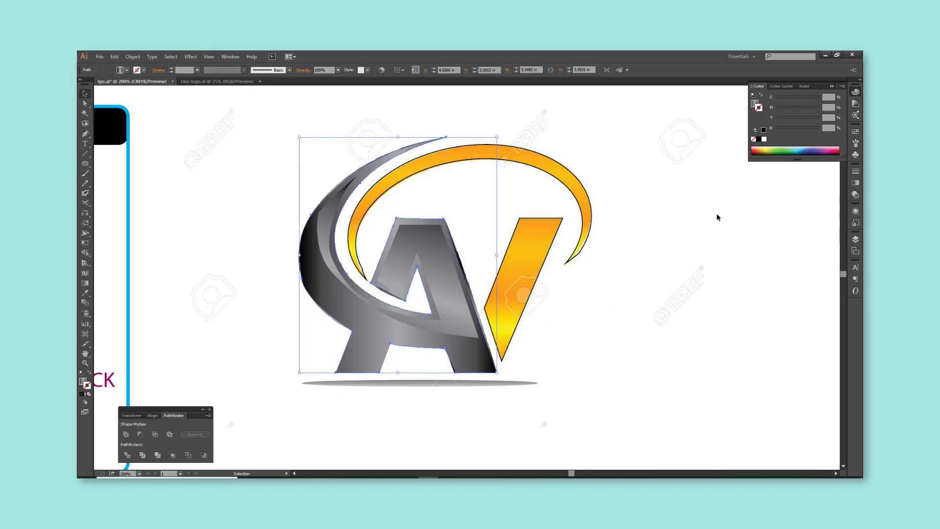
pyautogui.click(700, 270)
pyautogui.hotkey('ctrl', 'z')
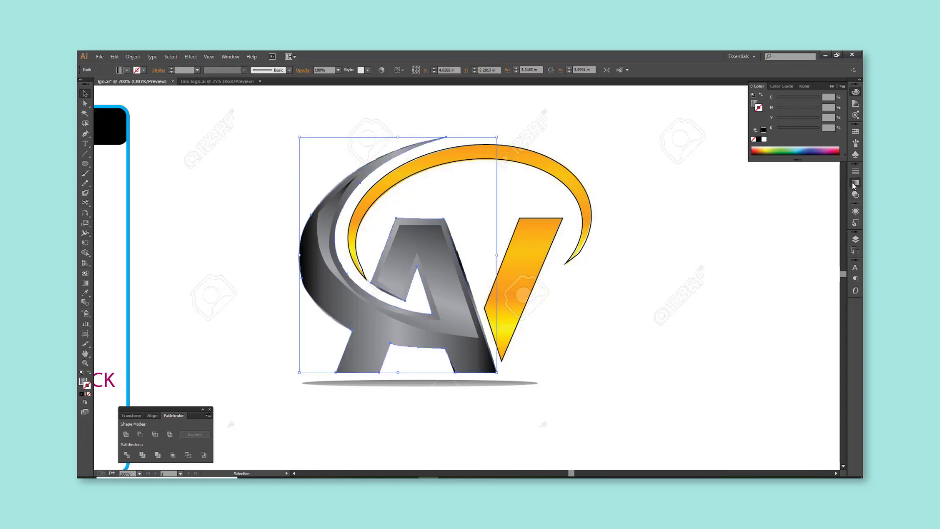
pyautogui.click(855, 184)
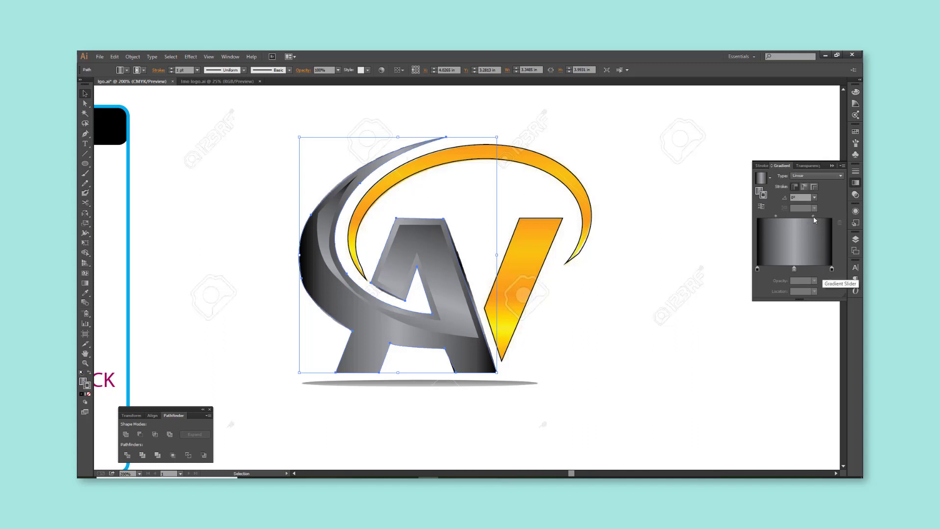
# Step: Shift the gradient midpoint toward the dark end and zoom out to see the whole logo
pyautogui.moveTo(813, 217); pyautogui.dragTo(803, 217)
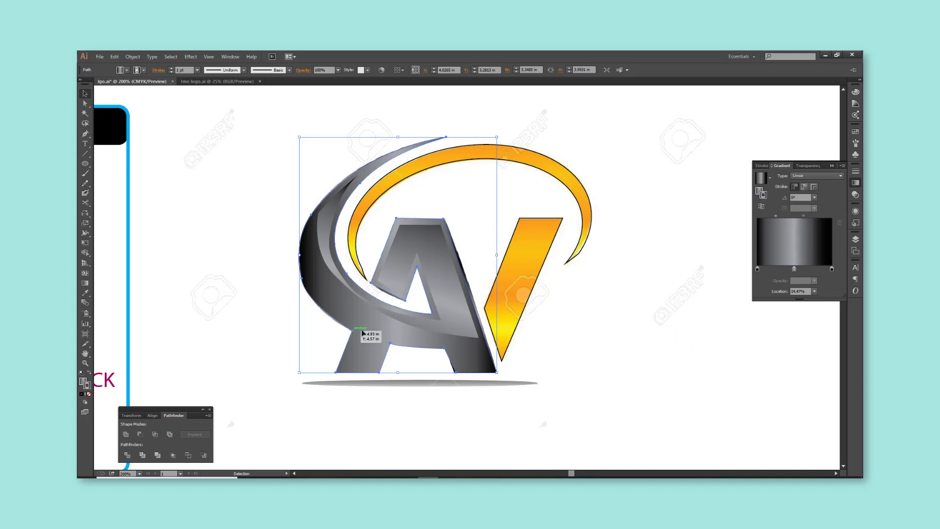
pyautogui.click(85, 283)
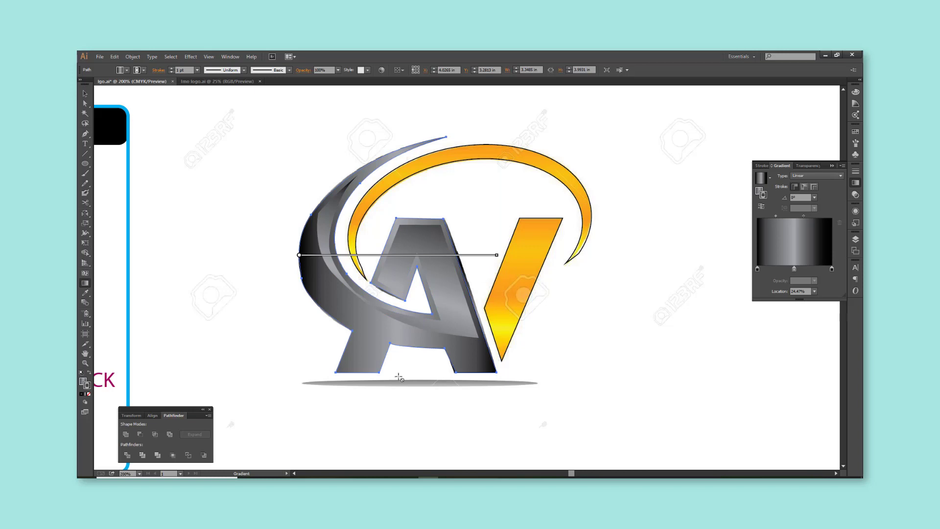
pyautogui.press('v')
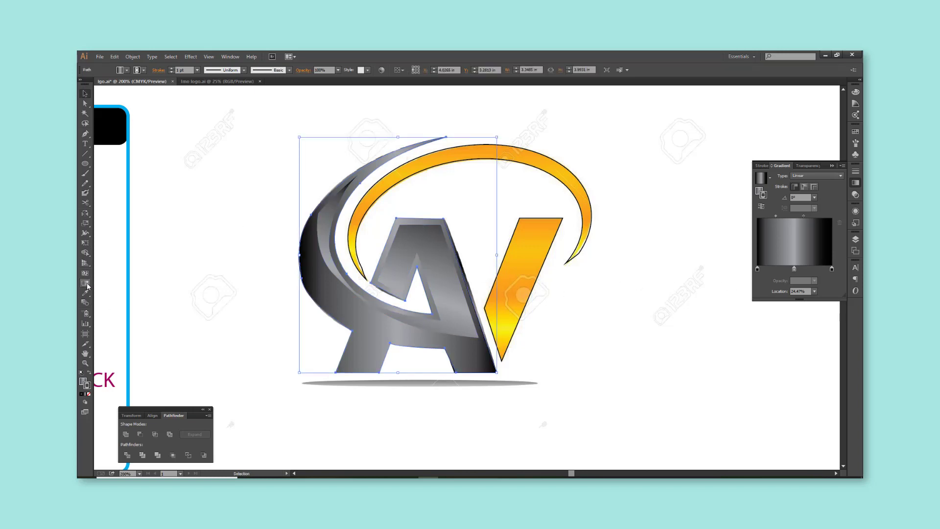
pyautogui.click(86, 284)
pyautogui.press('v')
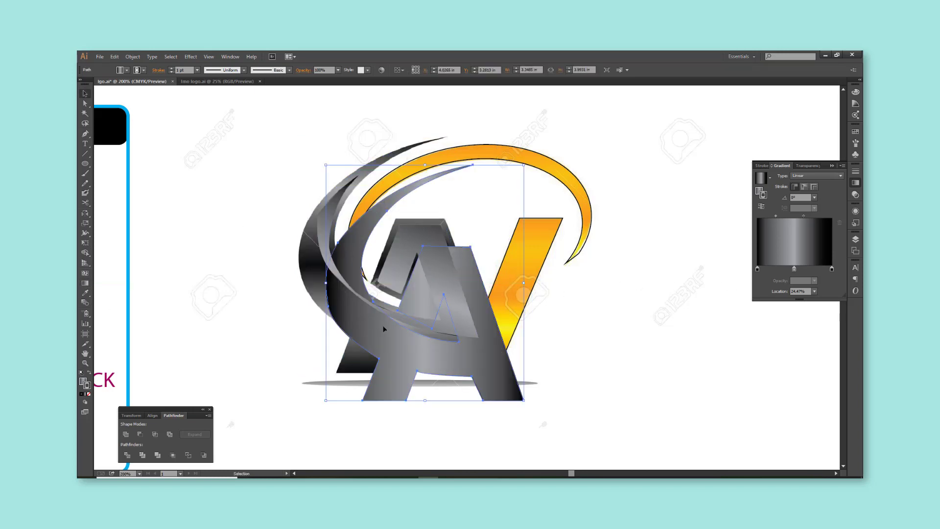
pyautogui.click(578, 352)
pyautogui.hotkey('ctrl', '-')
pyautogui.click(573, 267)
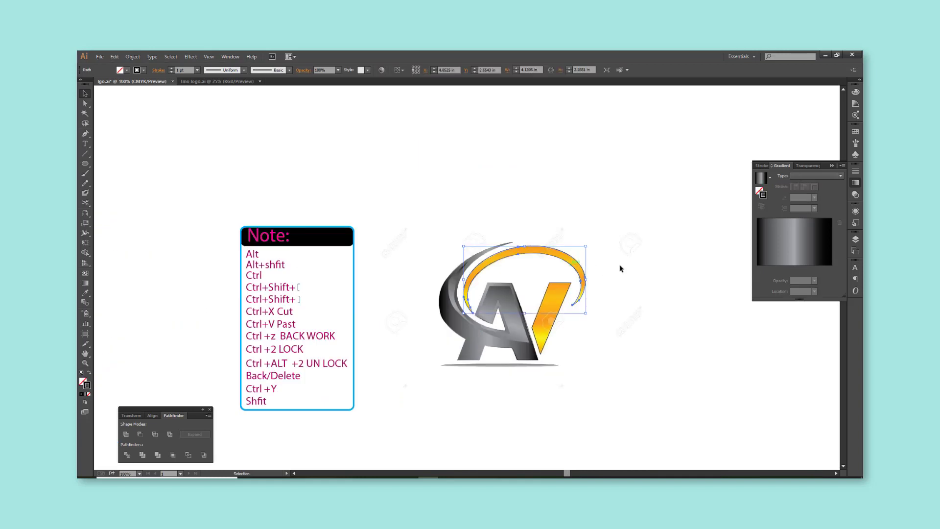
pyautogui.click(611, 260)
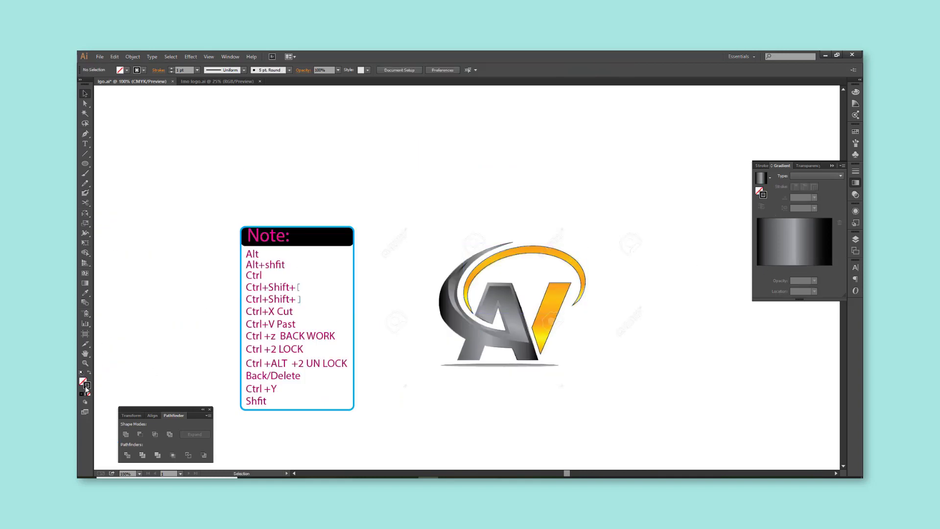
# Step: Give the swoosh arc a gradient fill and make its right stop orange
pyautogui.click(84, 383)
pyautogui.click(856, 183)
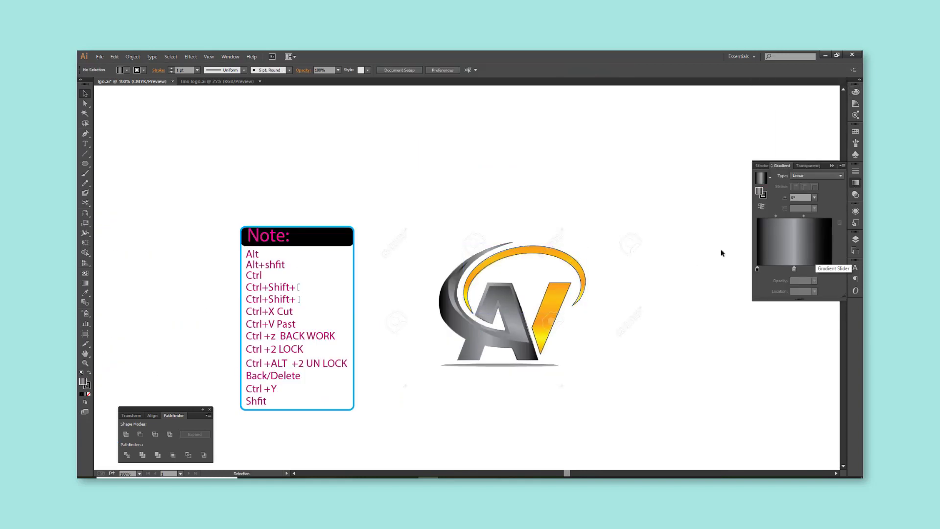
pyautogui.click(570, 261)
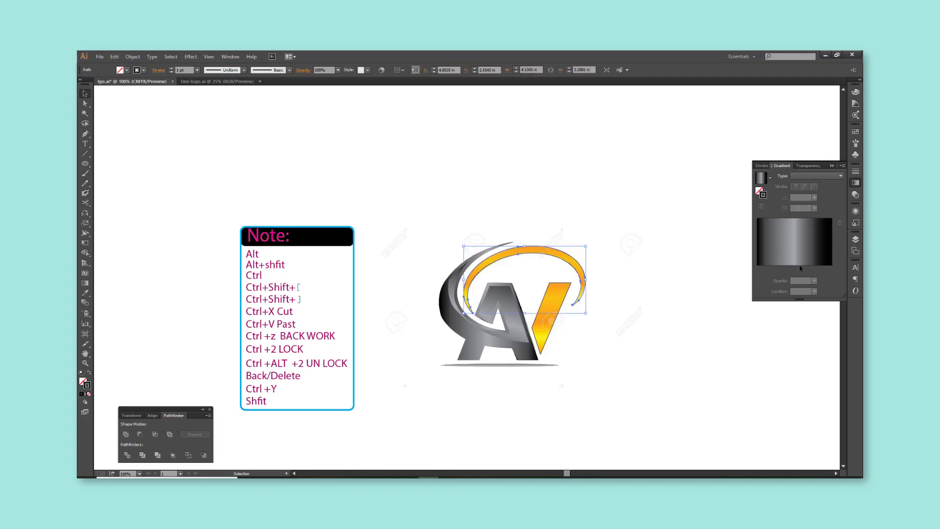
pyautogui.click(762, 194)
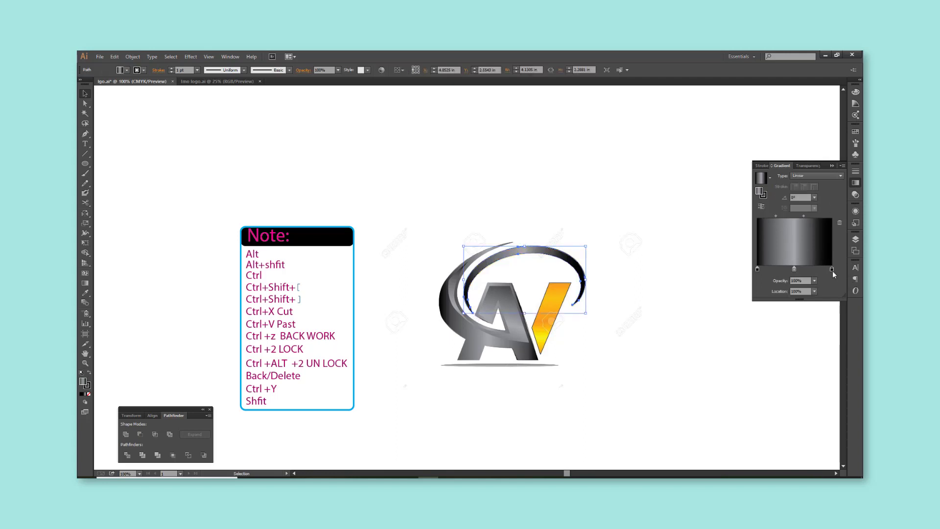
pyautogui.doubleClick(832, 269)
pyautogui.click(829, 278)
pyautogui.click(840, 311)
pyautogui.click(747, 353)
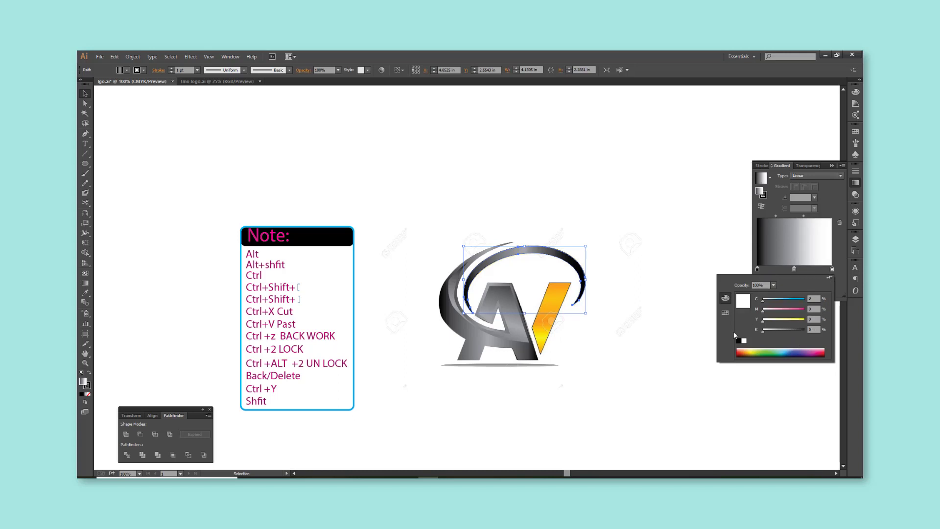
pyautogui.click(774, 309)
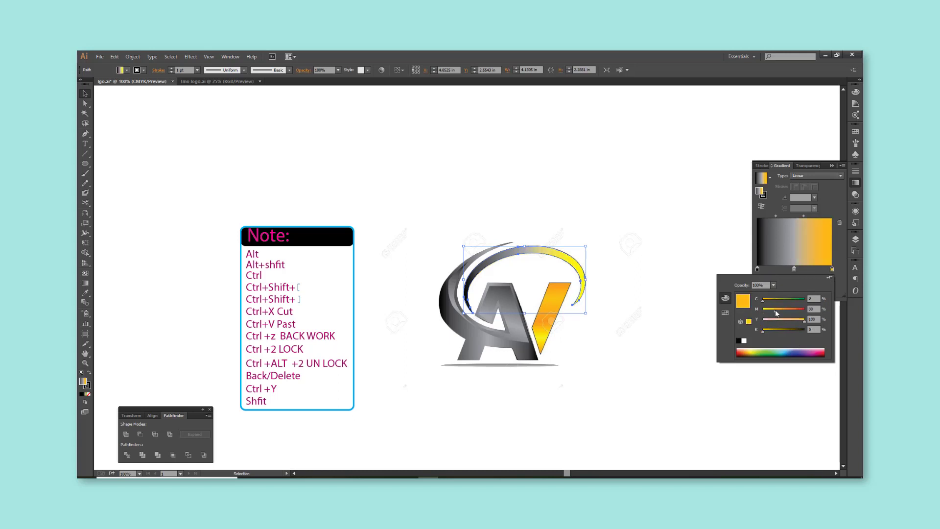
# Step: Make the arc's middle gradient stop yellow and its left stop orange
pyautogui.doubleClick(795, 269)
pyautogui.click(752, 353)
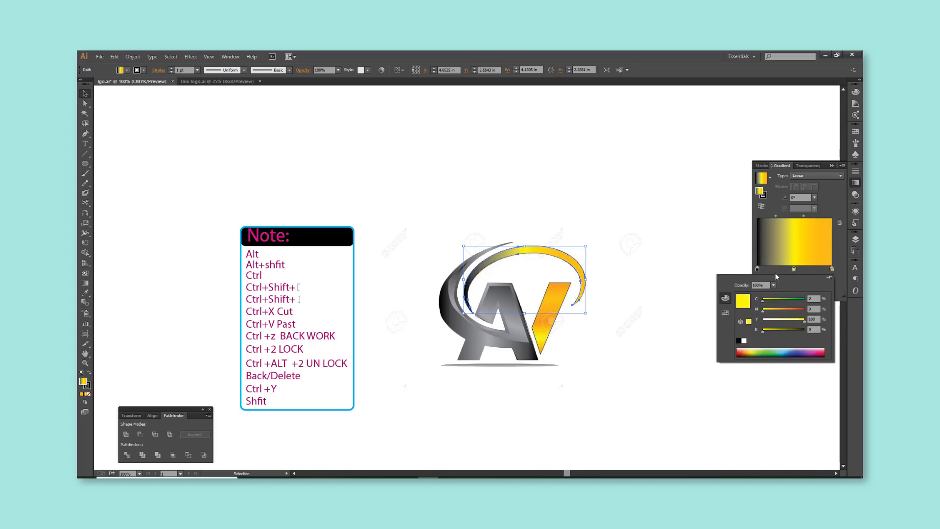
pyautogui.click(758, 269)
pyautogui.doubleClick(757, 268)
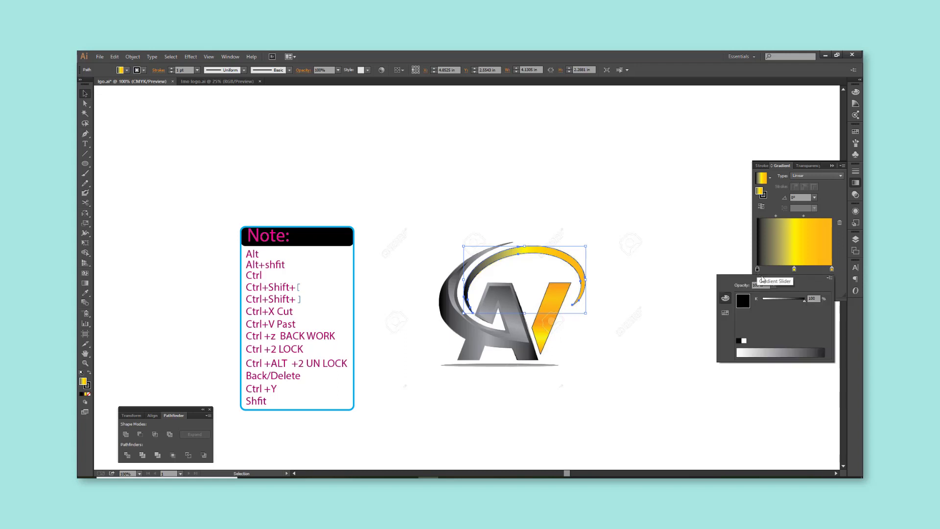
pyautogui.moveTo(763, 321); pyautogui.dragTo(838, 327)
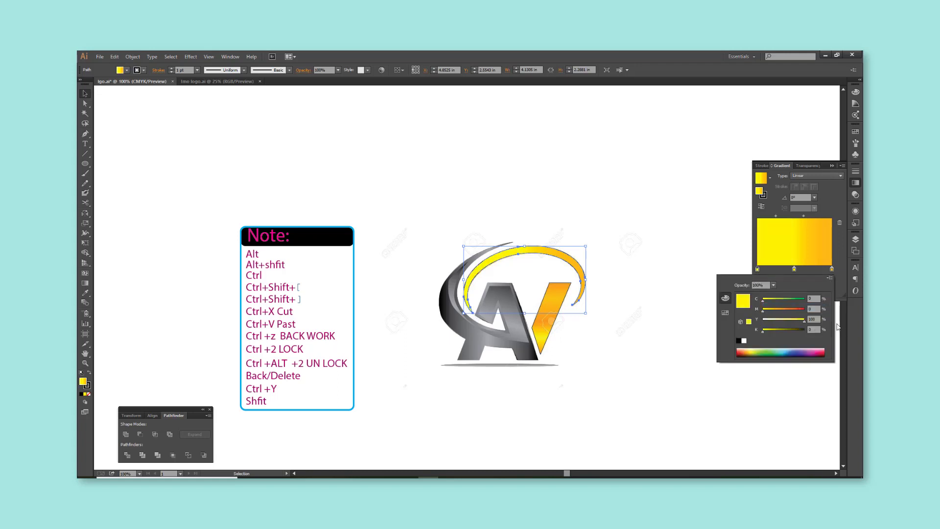
pyautogui.moveTo(777, 315); pyautogui.dragTo(782, 310)
pyautogui.press('Return')
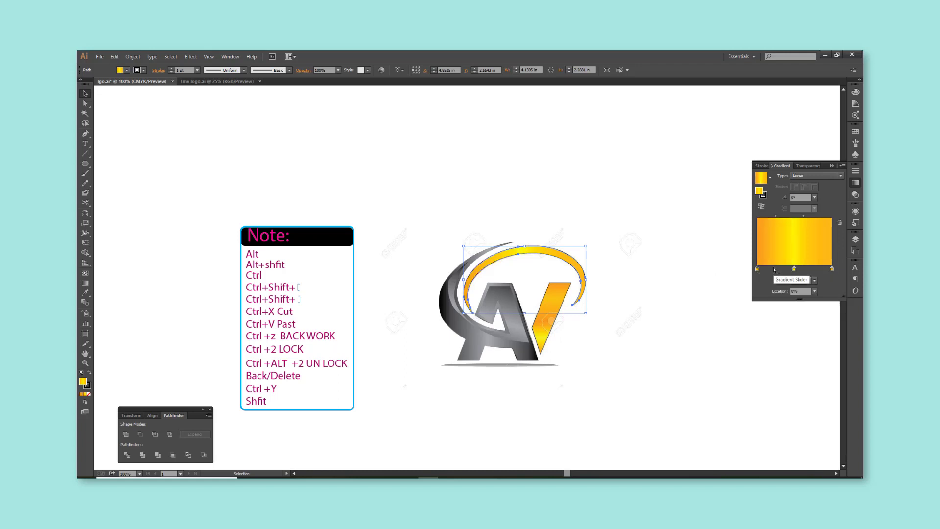
# Step: Make the 22% stop yellow, then move another stop to about 63% and turn it orange
pyautogui.doubleClick(774, 269)
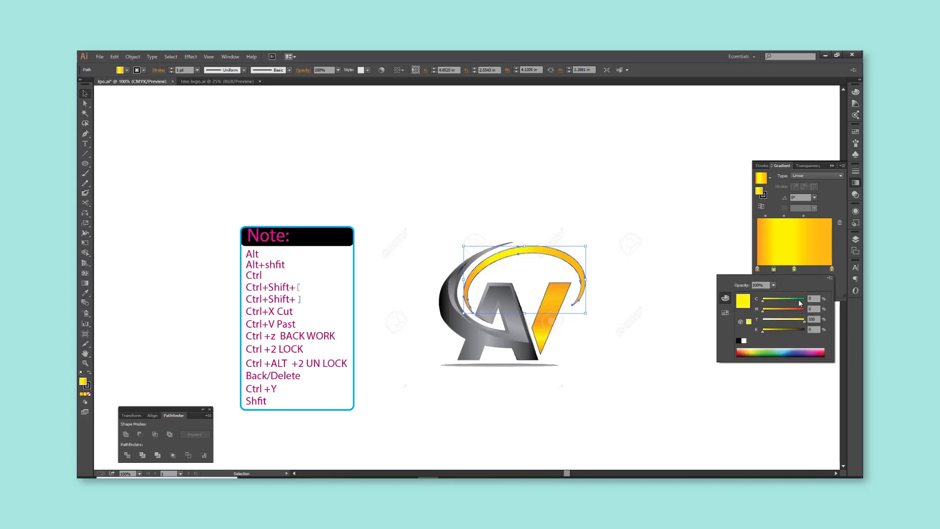
pyautogui.moveTo(794, 270); pyautogui.dragTo(805, 269)
pyautogui.doubleClick(787, 270)
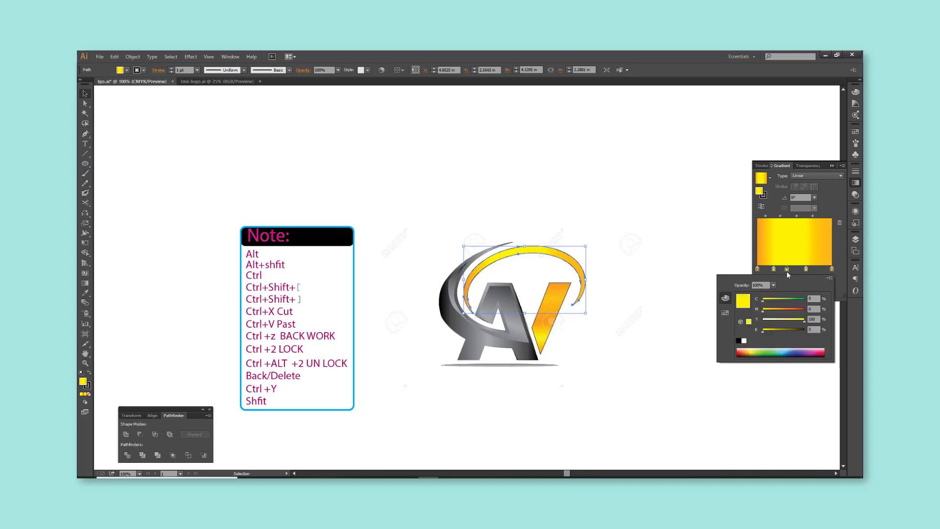
pyautogui.moveTo(835, 324); pyautogui.dragTo(836, 322)
pyautogui.moveTo(773, 310); pyautogui.dragTo(780, 310)
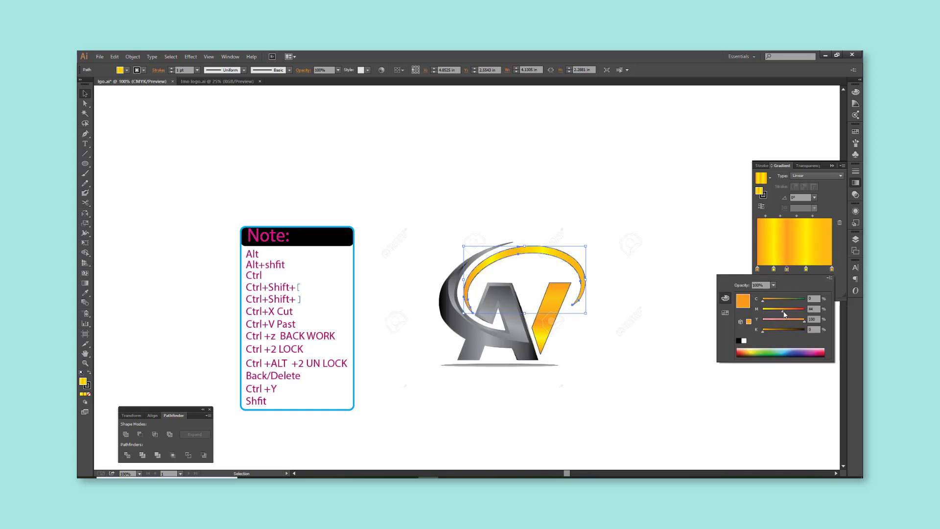
pyautogui.click(538, 301)
# Step: Re-angle the V's gradient so it runs vertically from top to bottom
pyautogui.click(545, 301)
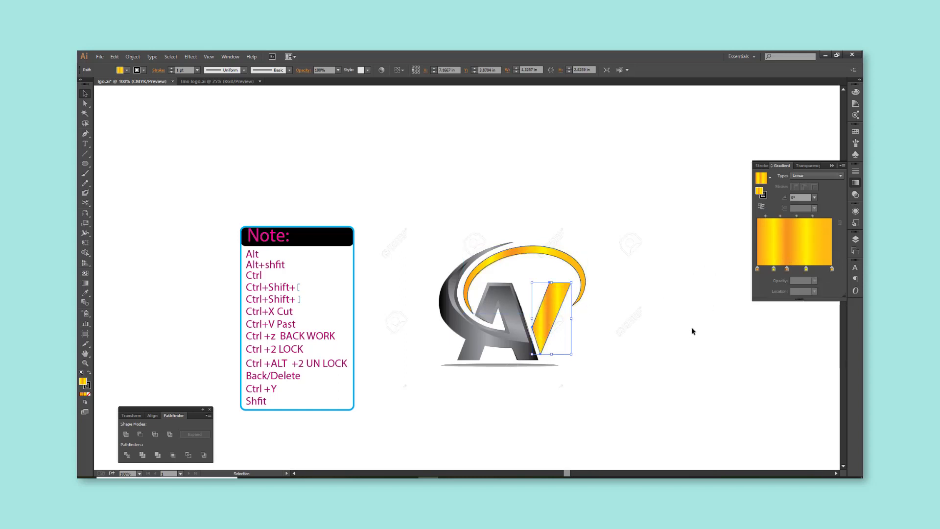
pyautogui.moveTo(568, 300); pyautogui.dragTo(511, 347)
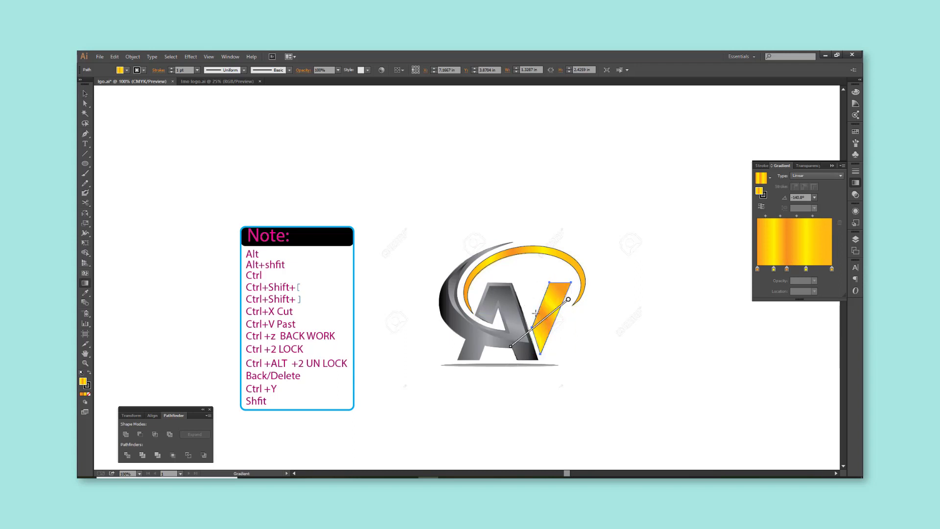
pyautogui.moveTo(550, 269); pyautogui.dragTo(556, 380)
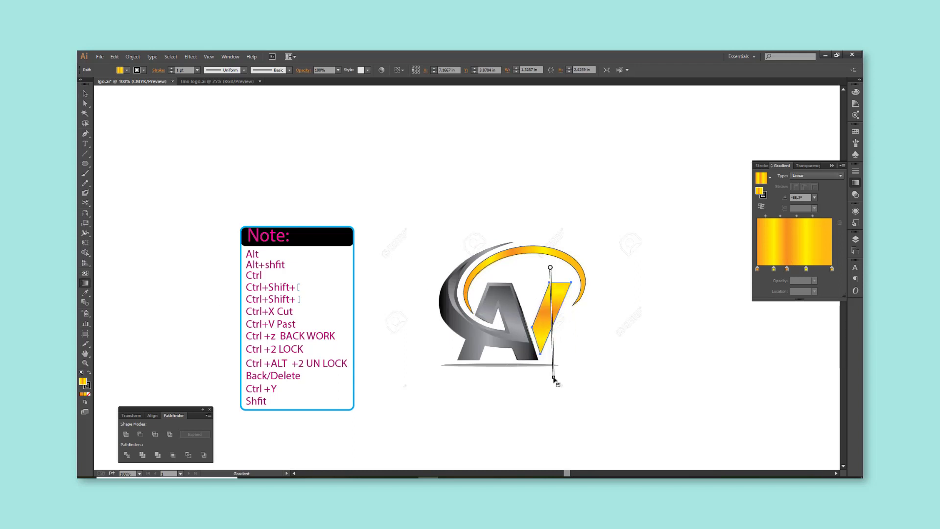
pyautogui.press('v')
pyautogui.click(581, 355)
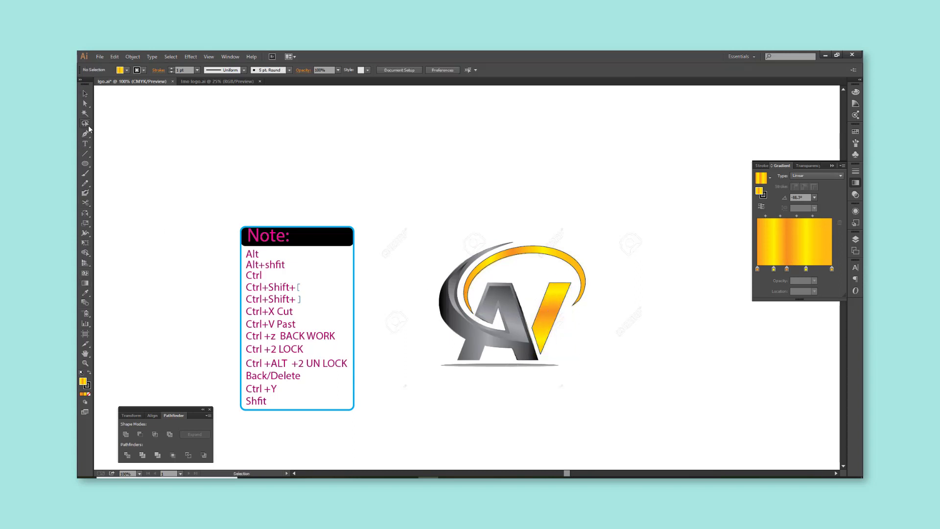
# Step: Draw a thin shadow shape along the logo's base and swap its fill and stroke
pyautogui.scroll(1, 436, 354)
pyautogui.moveTo(443, 371); pyautogui.dragTo(621, 373)
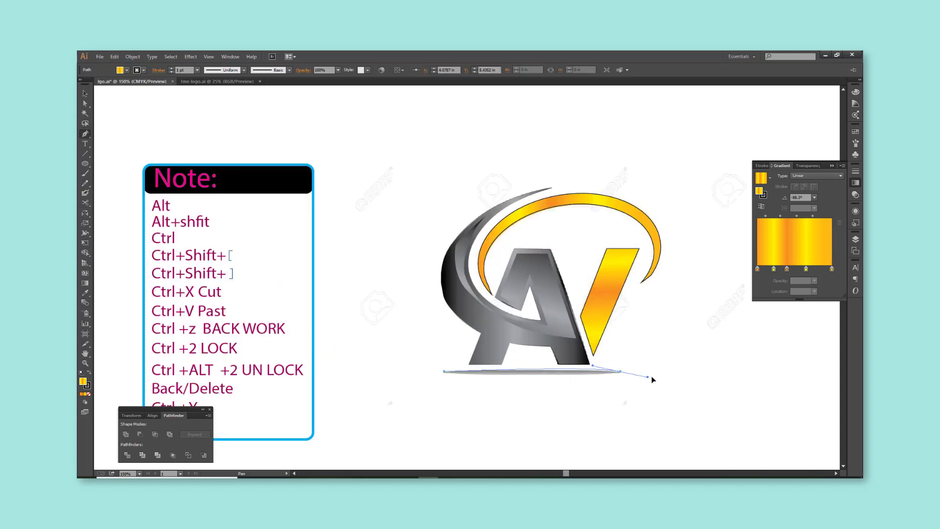
pyautogui.click(537, 376)
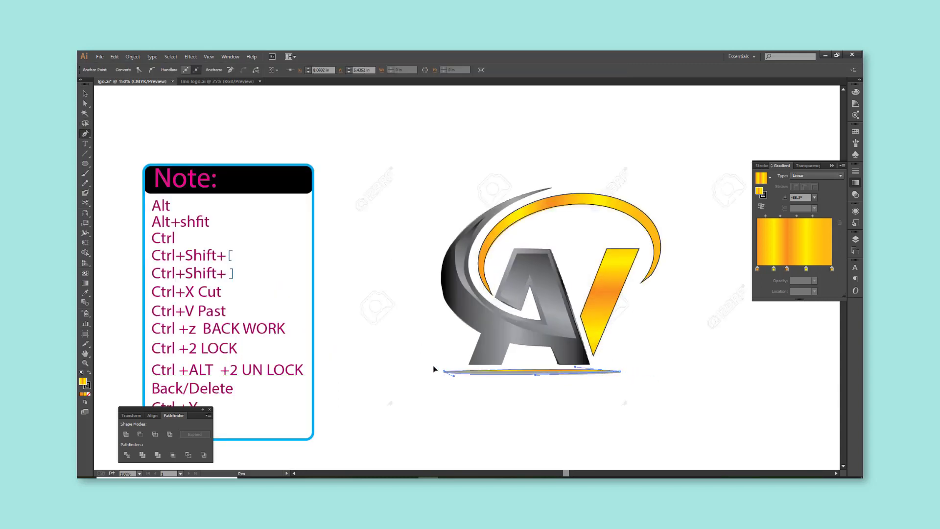
pyautogui.press('v')
pyautogui.hotkey('shift', 'x')
# Step: Set the shadow shape's opacity to 50%
pyautogui.click(856, 194)
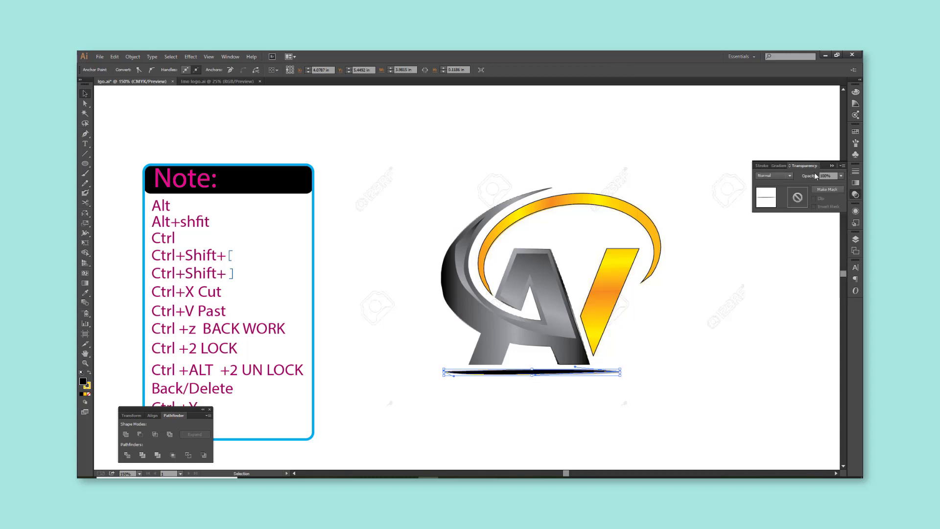
pyautogui.click(810, 176)
pyautogui.write('50')
pyautogui.press('Return')
pyautogui.click(733, 313)
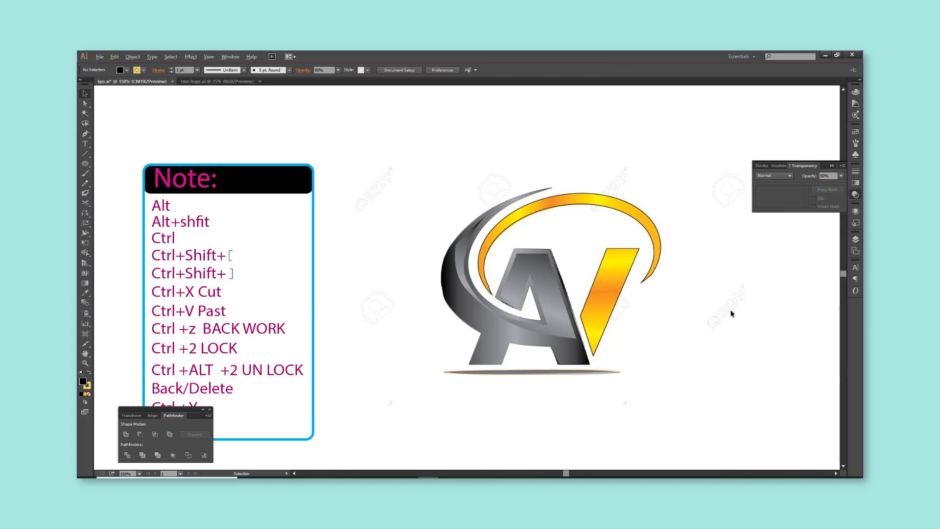
# Step: Check the colour settings of the V and swoosh, then reselect the shadow shape
pyautogui.click(610, 289)
pyautogui.keyDown('shift'); pyautogui.click(645, 220); pyautogui.keyUp('shift')
pyautogui.click(854, 93)
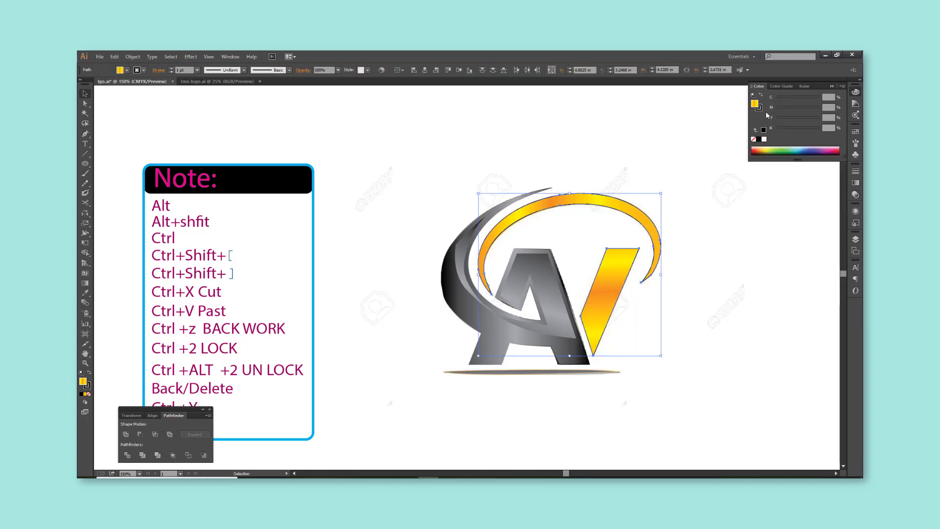
pyautogui.click(731, 251)
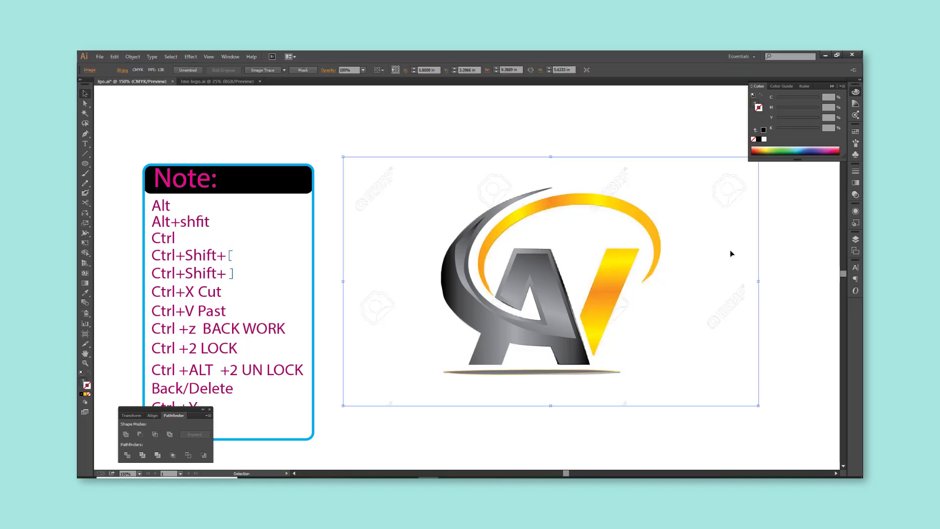
pyautogui.click(576, 371)
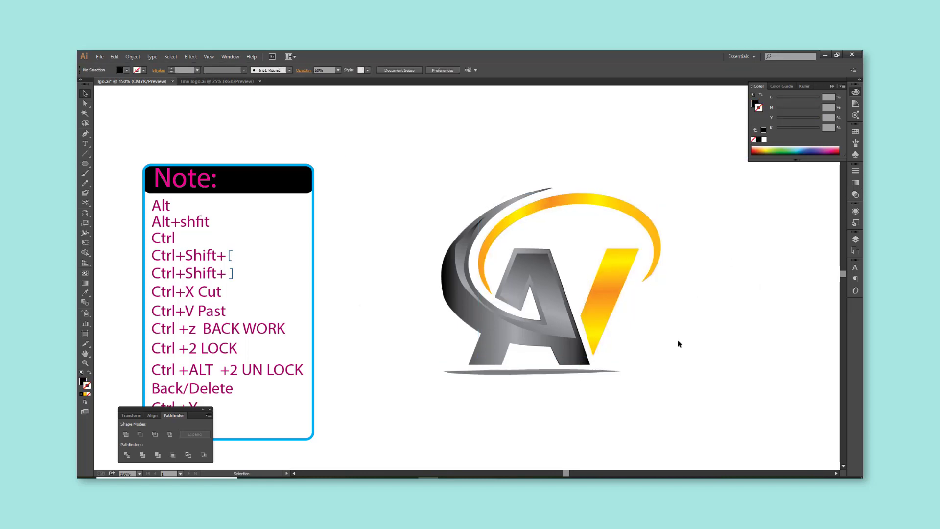
pyautogui.hotkey('ctrl', '-')
# Step: Add the text 'COMPANY NAME' and move it under the AV logo
pyautogui.hotkey('ctrl', '0')
pyautogui.hotkey('ctrl', '1')
pyautogui.hotkey('ctrl', 'a')
pyautogui.click(388, 258)
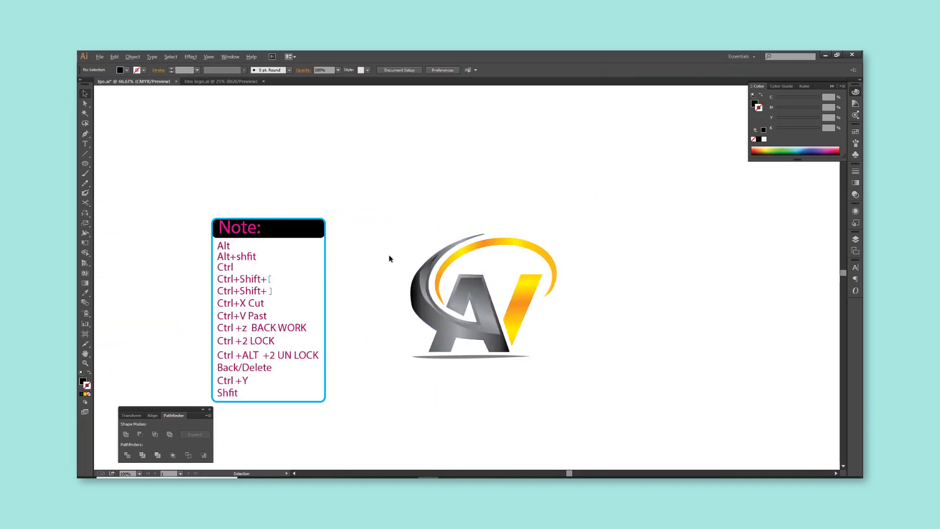
pyautogui.hotkey('ctrl', '-')
pyautogui.click(85, 143)
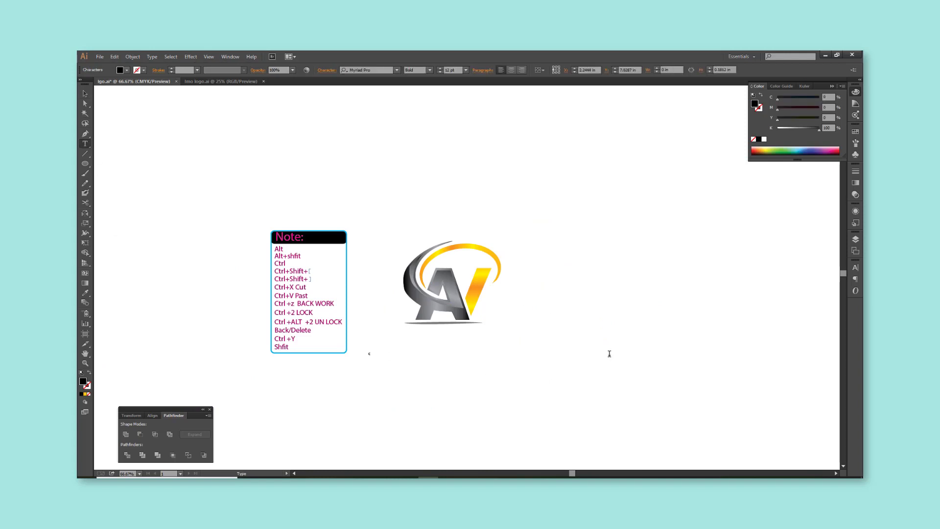
pyautogui.write('COMPANY NAME')
pyautogui.press('Escape')
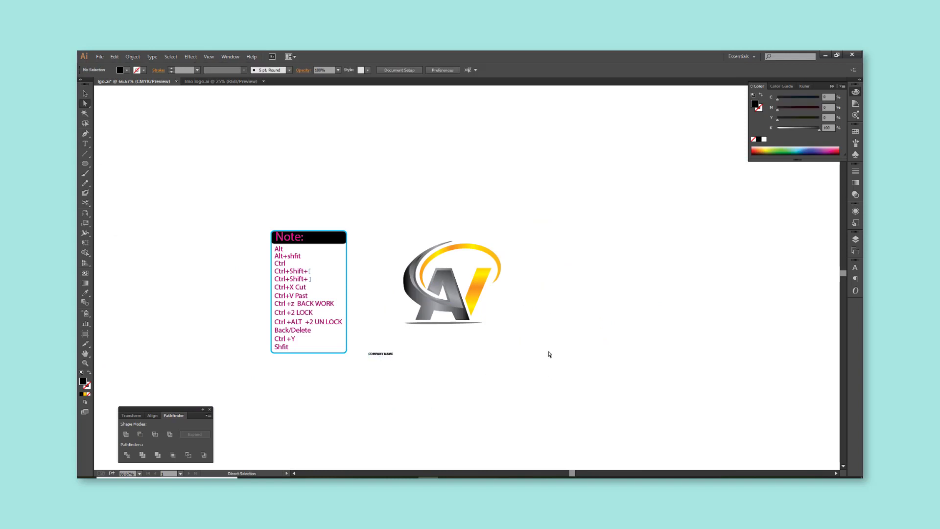
pyautogui.moveTo(442, 356)
pyautogui.mouseDown()
pyautogui.moveTo(459, 341)
pyautogui.moveTo(512, 354)
pyautogui.mouseUp()
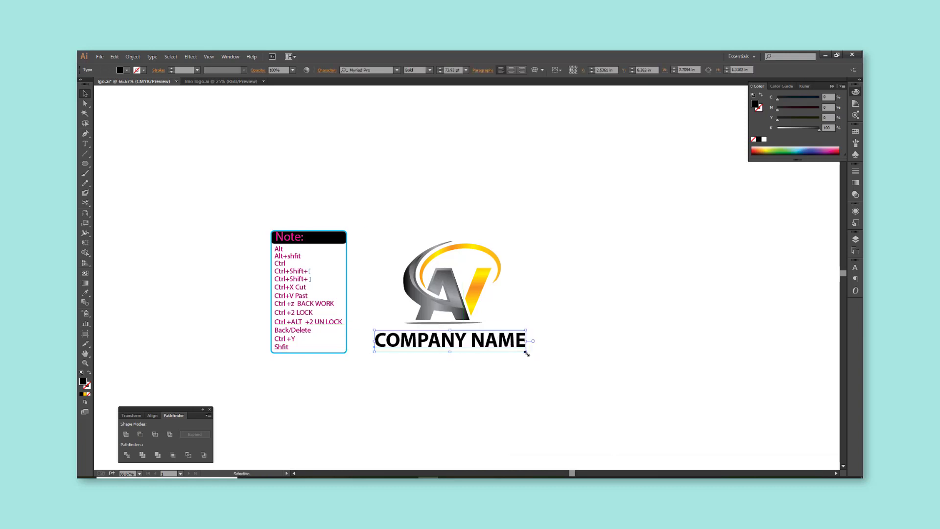
# Step: Duplicate the logo together with its text to the right
pyautogui.click(511, 359)
pyautogui.moveTo(590, 384); pyautogui.dragTo(525, 294)
pyautogui.moveTo(435, 305)
pyautogui.mouseDown()
pyautogui.moveTo(510, 305)
pyautogui.moveTo(465, 292)
pyautogui.mouseUp()
pyautogui.hotkey('ctrl', '+')
pyautogui.hscroll(3, 470, 254)
# Step: Centre COMPANY NAME under the logo and copy the logo with text to the right
pyautogui.click(462, 348)
pyautogui.moveTo(552, 359); pyautogui.dragTo(526, 235)
pyautogui.moveTo(412, 284); pyautogui.dragTo(651, 284)
# Step: Turn the copied A's right gradient stop magenta using CMYK sliders
pyautogui.press('a')
pyautogui.click(590, 218)
pyautogui.click(855, 182)
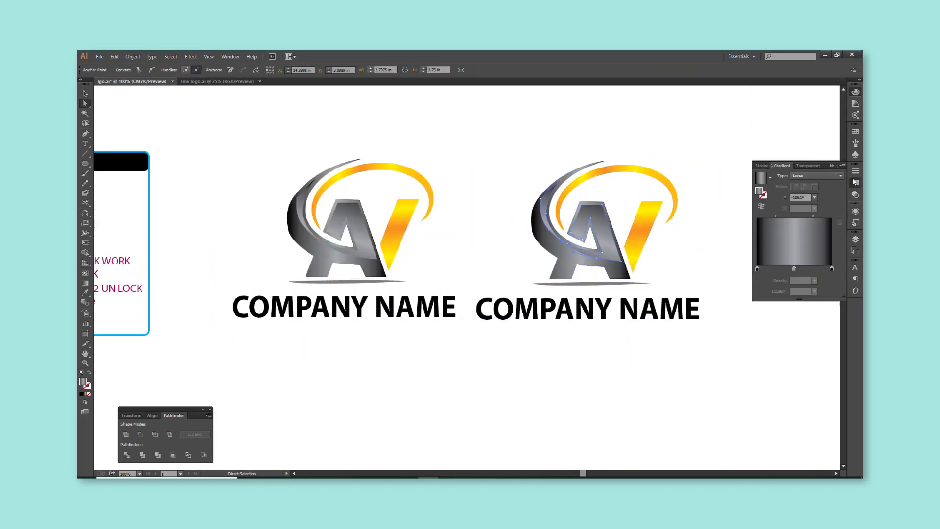
pyautogui.doubleClick(831, 271)
pyautogui.click(829, 278)
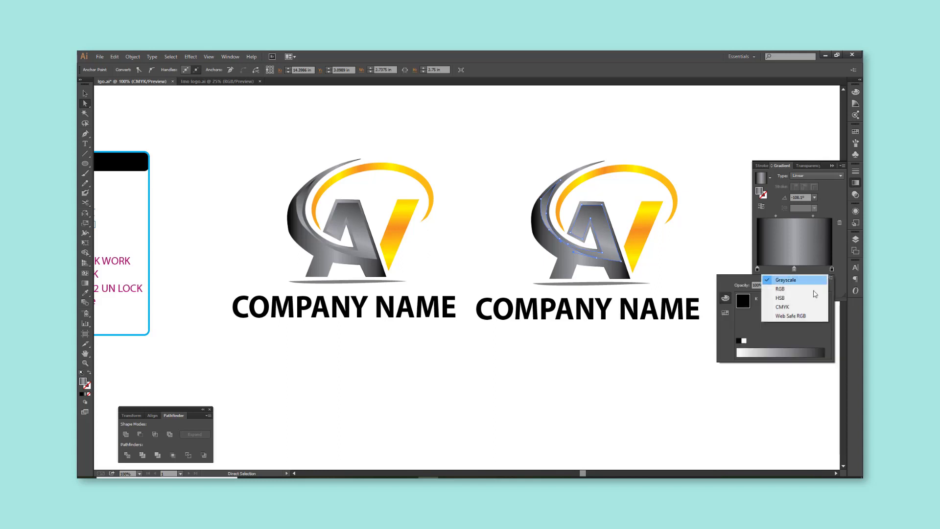
pyautogui.click(798, 321)
pyautogui.moveTo(771, 330); pyautogui.dragTo(763, 330)
pyautogui.moveTo(763, 309); pyautogui.dragTo(830, 310)
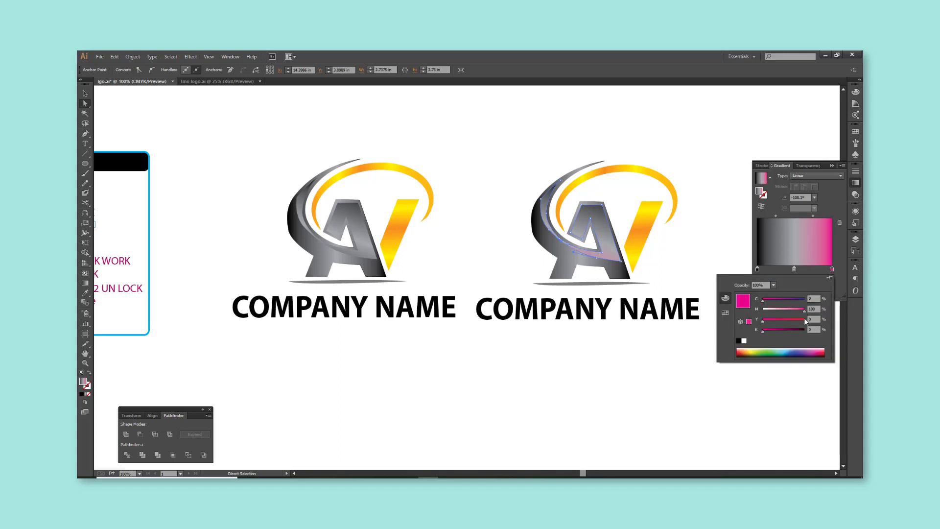
# Step: Change the copied gray swoosh's left gradient stop to orange
pyautogui.click(568, 265)
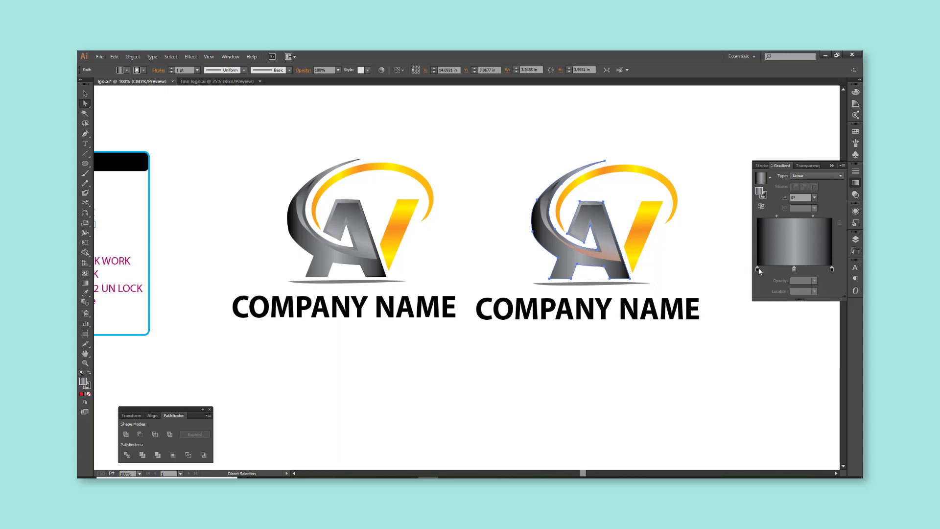
pyautogui.doubleClick(758, 268)
pyautogui.click(830, 278)
pyautogui.click(803, 306)
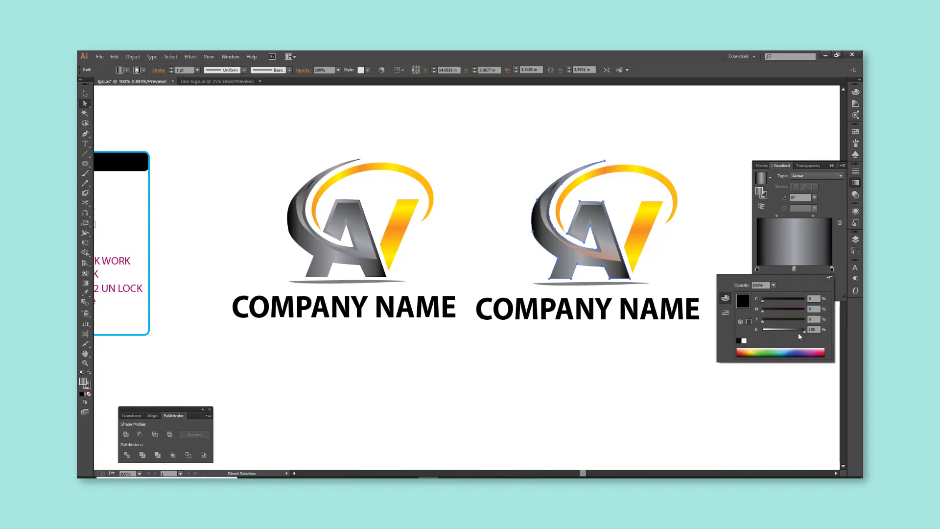
pyautogui.moveTo(818, 330)
pyautogui.mouseDown()
pyautogui.moveTo(763, 330)
pyautogui.moveTo(833, 324)
pyautogui.mouseUp()
pyautogui.moveTo(762, 309); pyautogui.dragTo(794, 309)
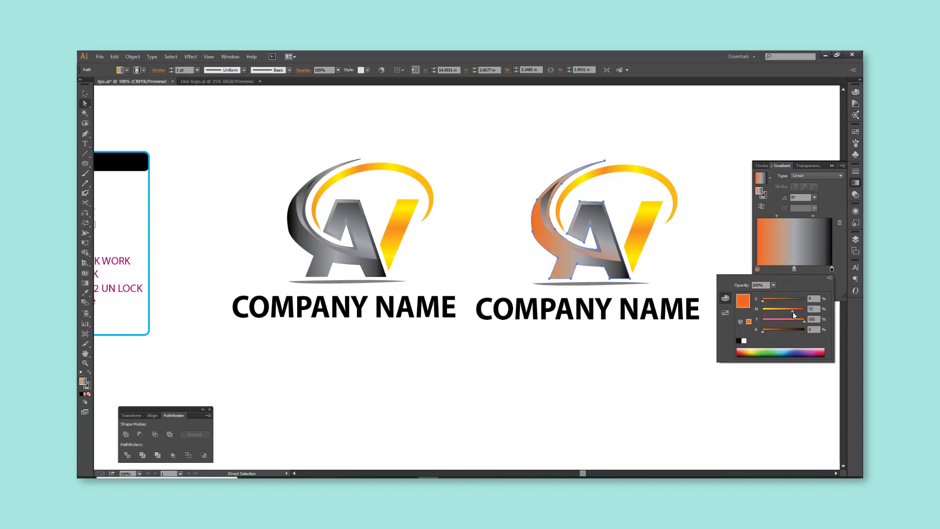
pyautogui.click(617, 368)
pyautogui.click(565, 346)
pyautogui.scroll(-1, 566, 346)
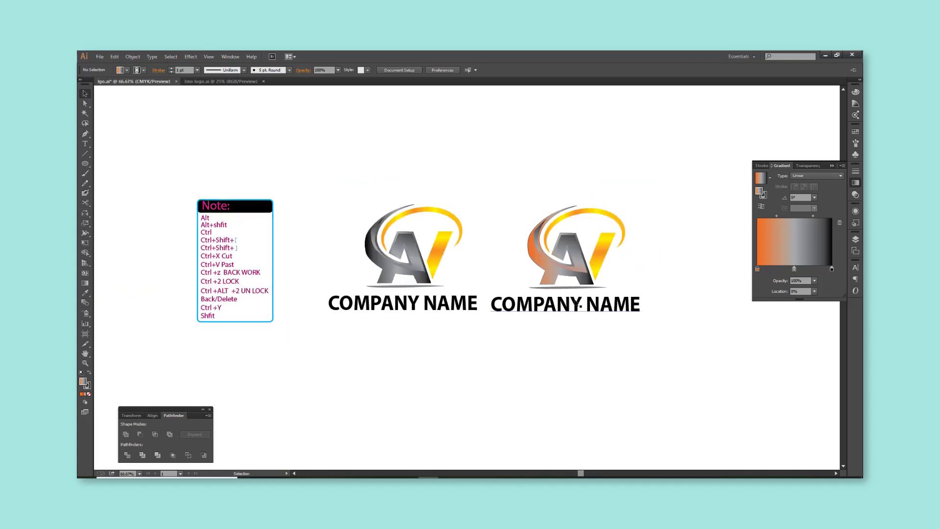
# Step: Fill the duplicate's COMPANY NAME text with magenta and recentre both logos in view
pyautogui.click(565, 306)
pyautogui.click(857, 93)
pyautogui.click(835, 149)
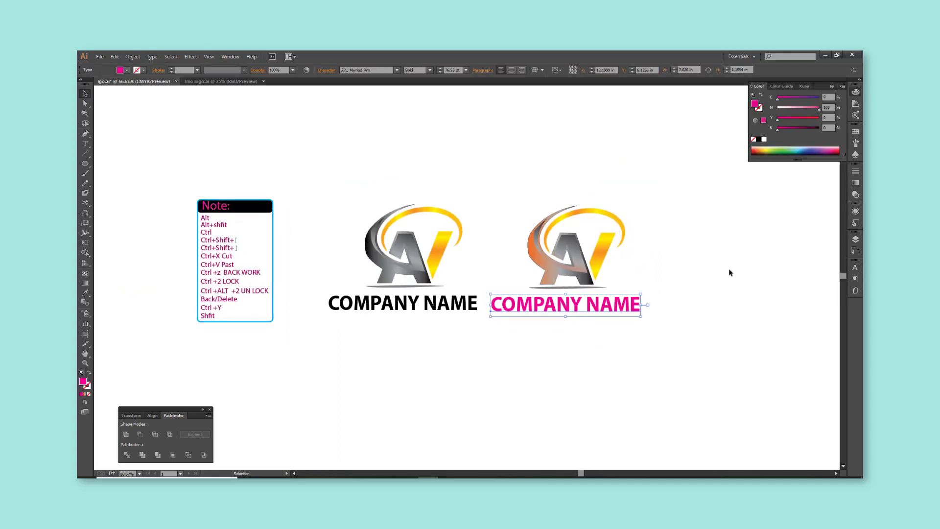
pyautogui.click(729, 268)
pyautogui.scroll(1, 674, 292)
pyautogui.moveTo(650, 289); pyautogui.dragTo(667, 304)
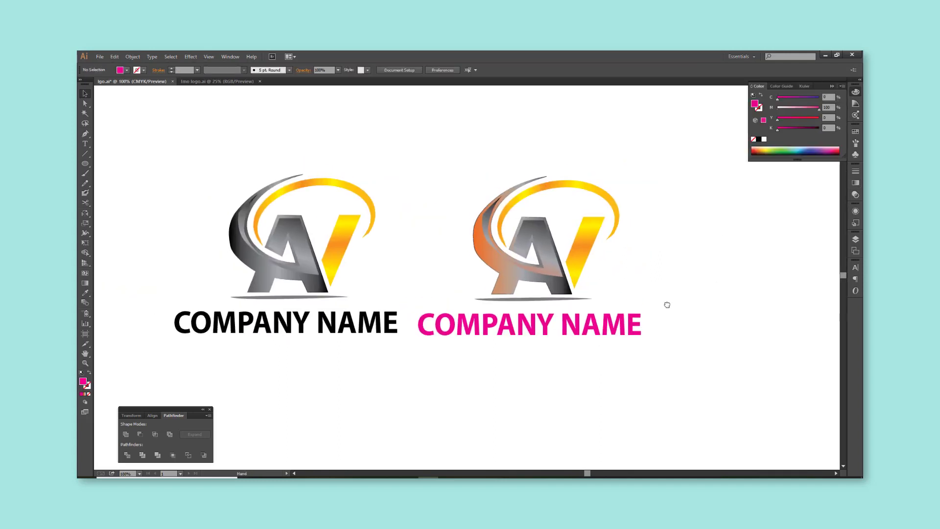
pyautogui.click(833, 87)
pyautogui.moveTo(678, 240); pyautogui.dragTo(696, 237)
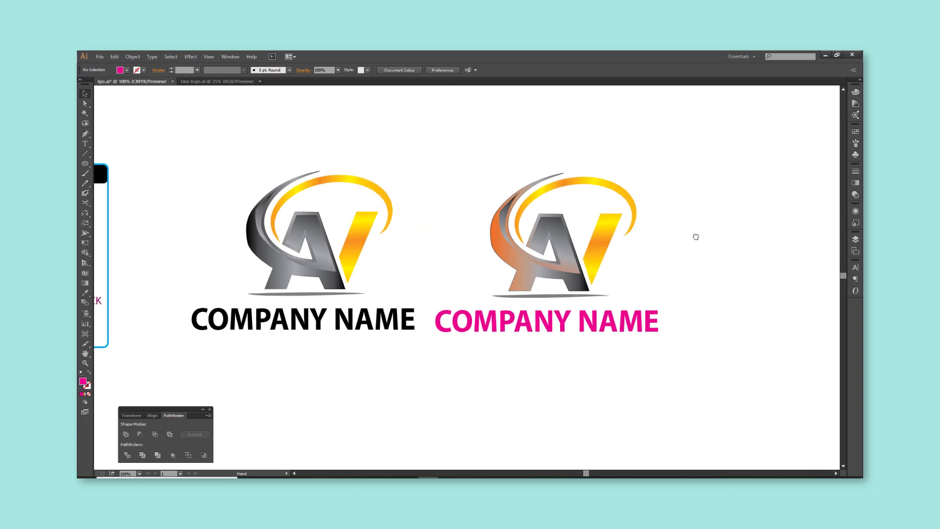